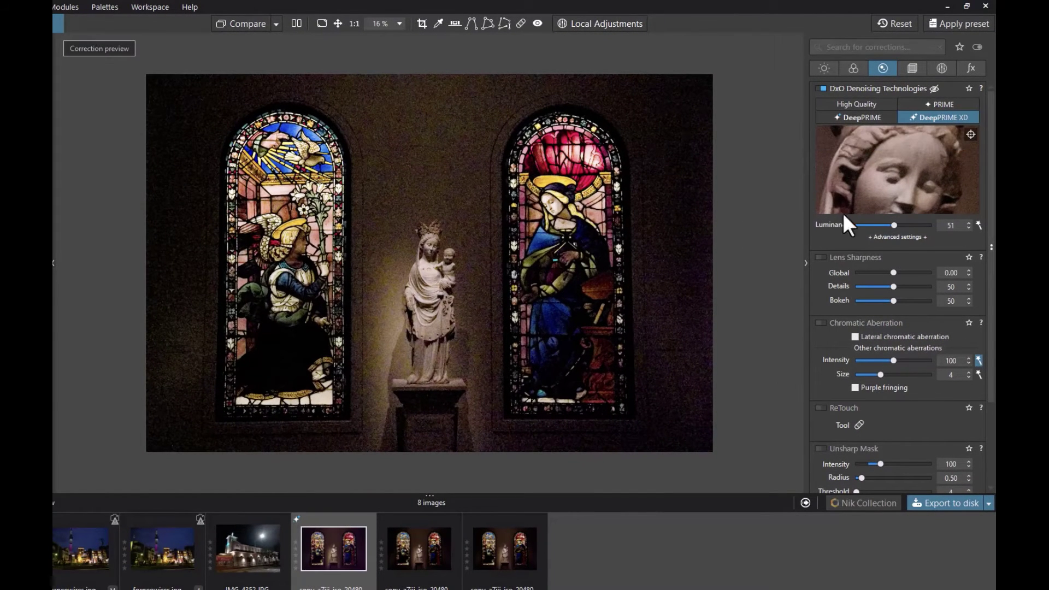
# Step: Center the denoise preview on the statue, set luminance to 45, and compare DeepPRIME with DeepPRIME XD
pyautogui.click(970, 133)
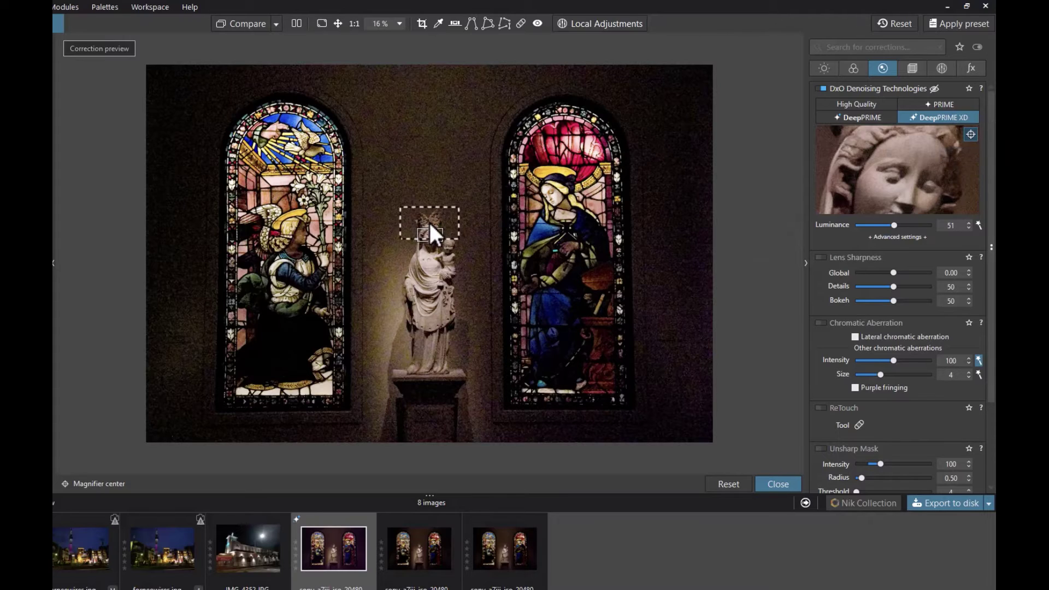
pyautogui.click(431, 236)
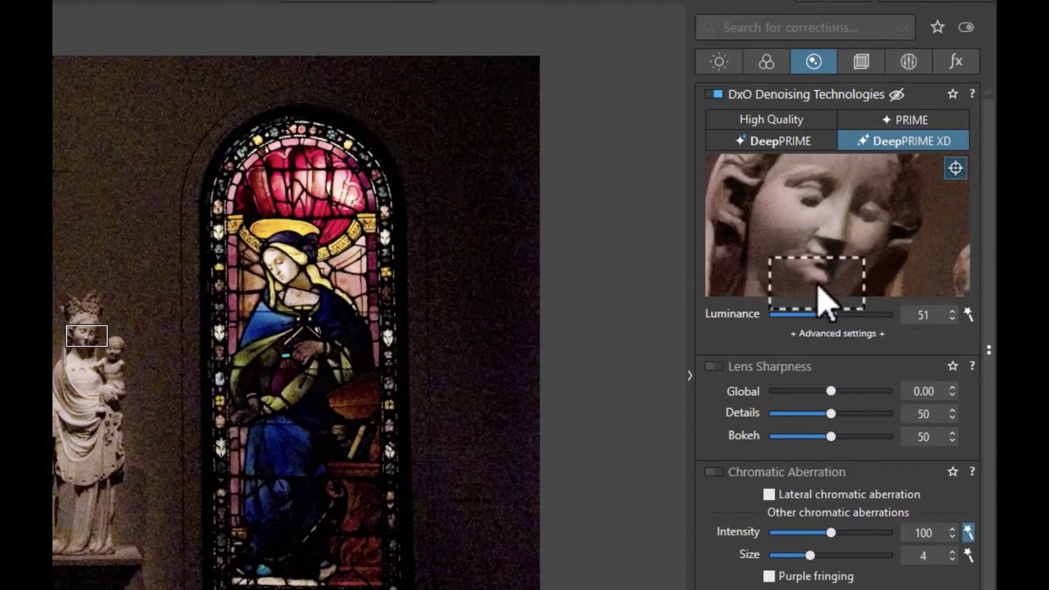
pyautogui.click(824, 314)
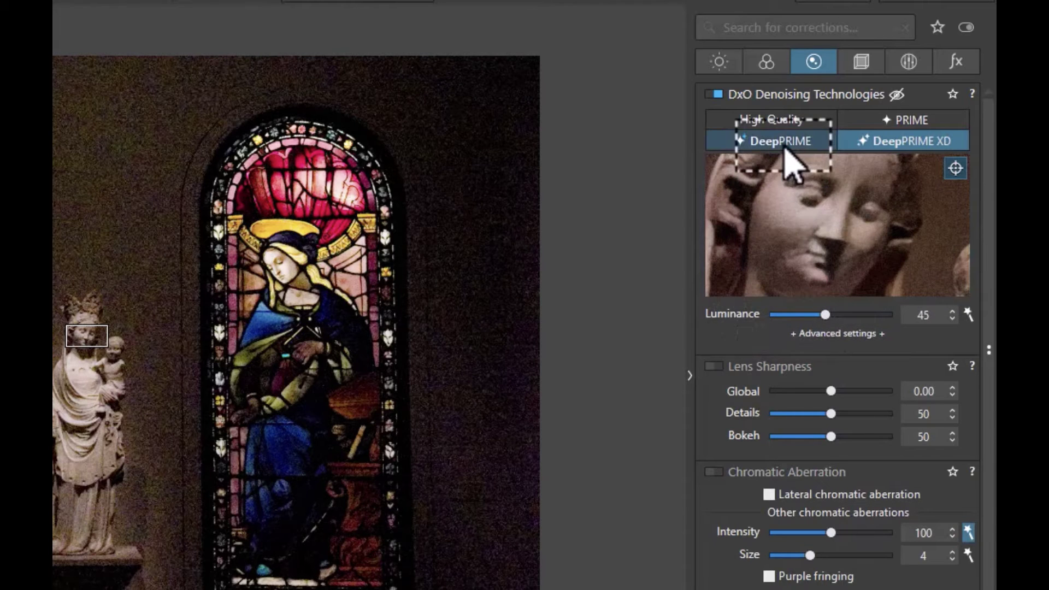
pyautogui.click(784, 144)
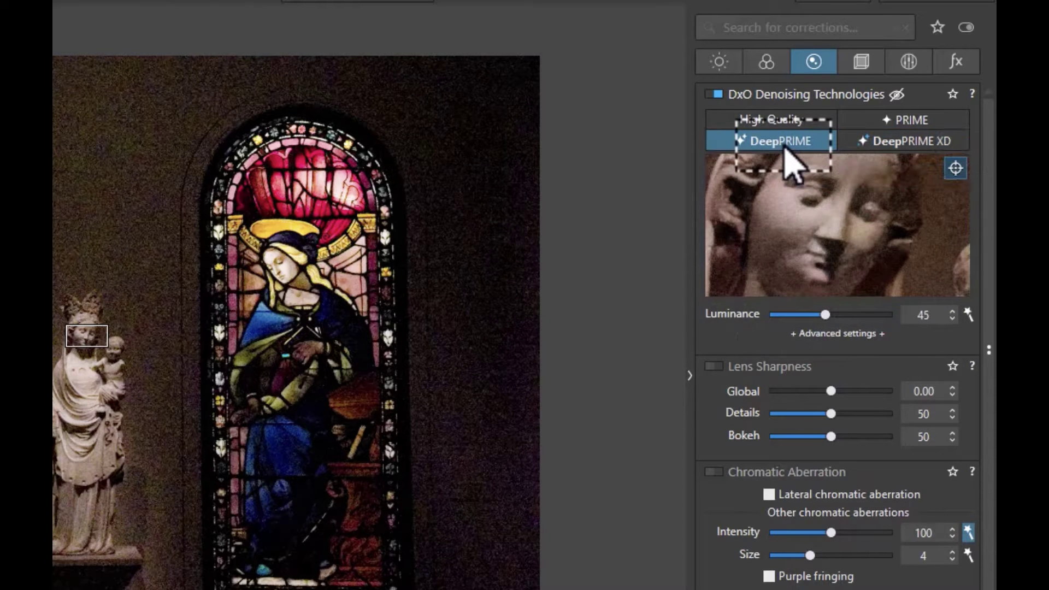
pyautogui.click(941, 144)
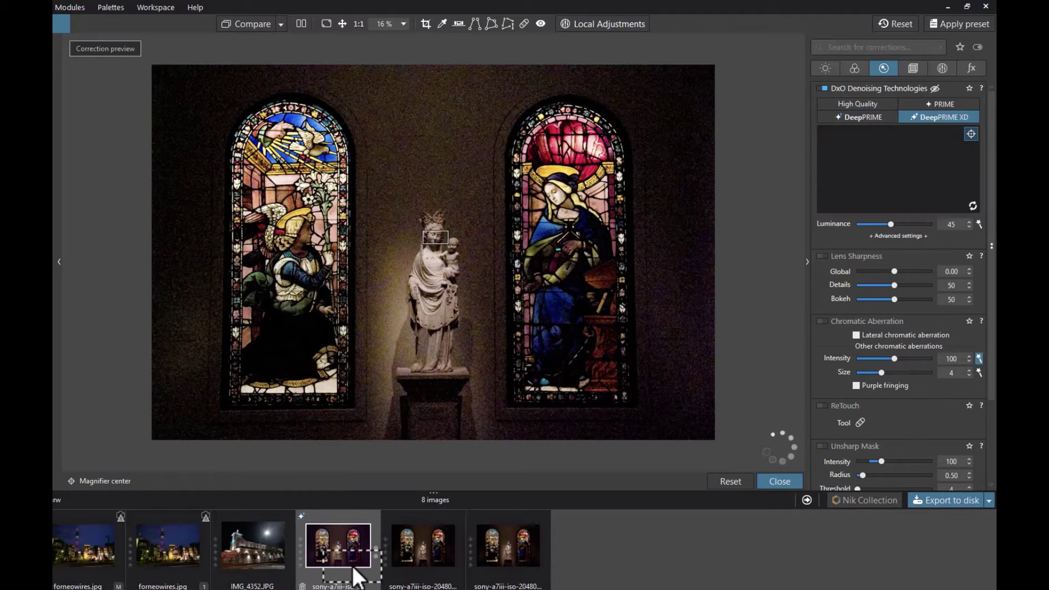
# Step: Step through the other versions of the stained-glass photo
pyautogui.click(422, 549)
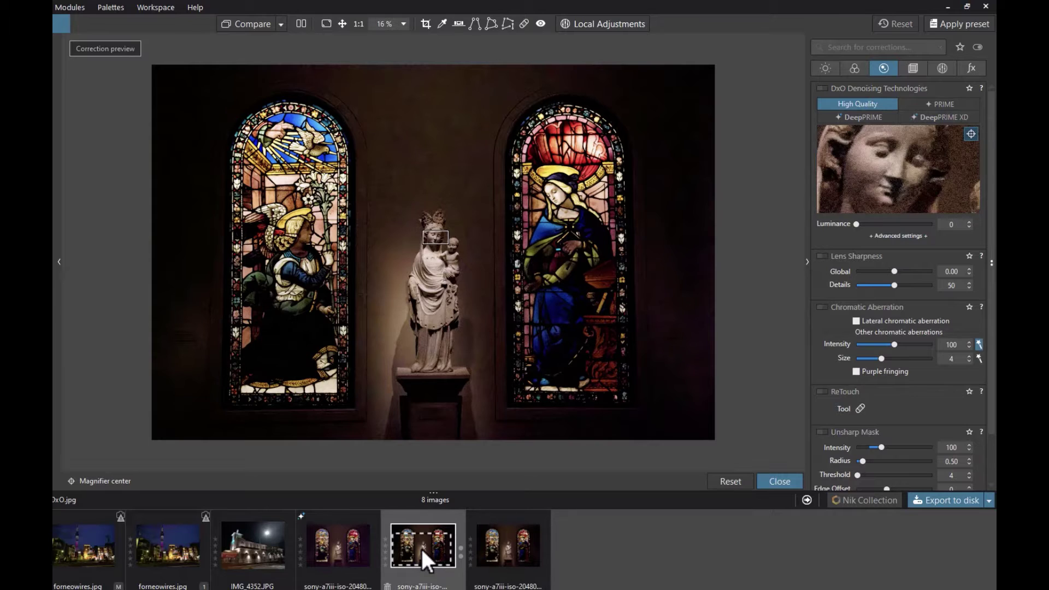
pyautogui.click(496, 556)
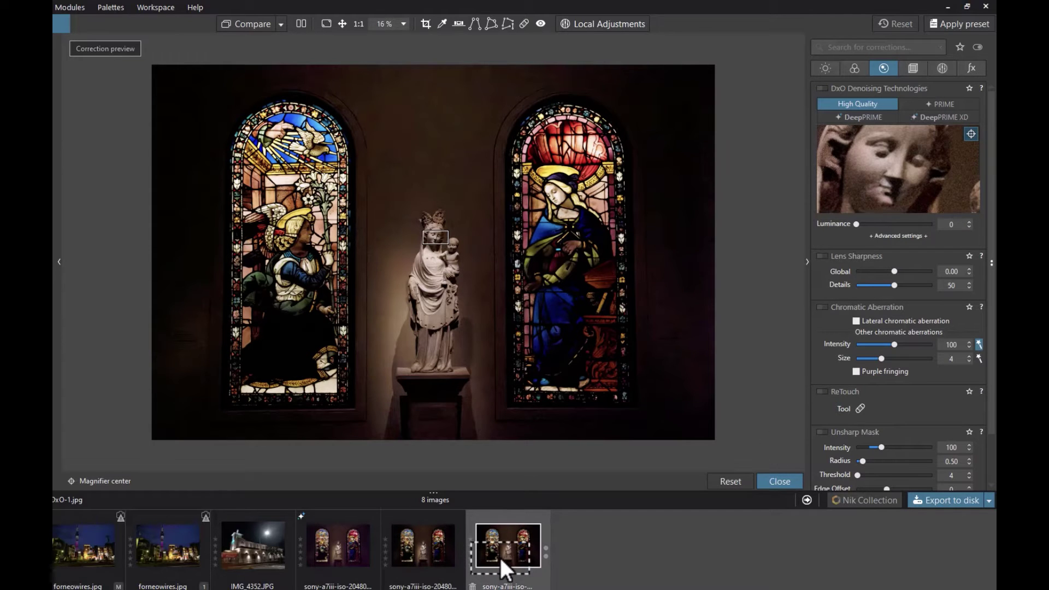
pyautogui.click(431, 557)
pyautogui.click(499, 556)
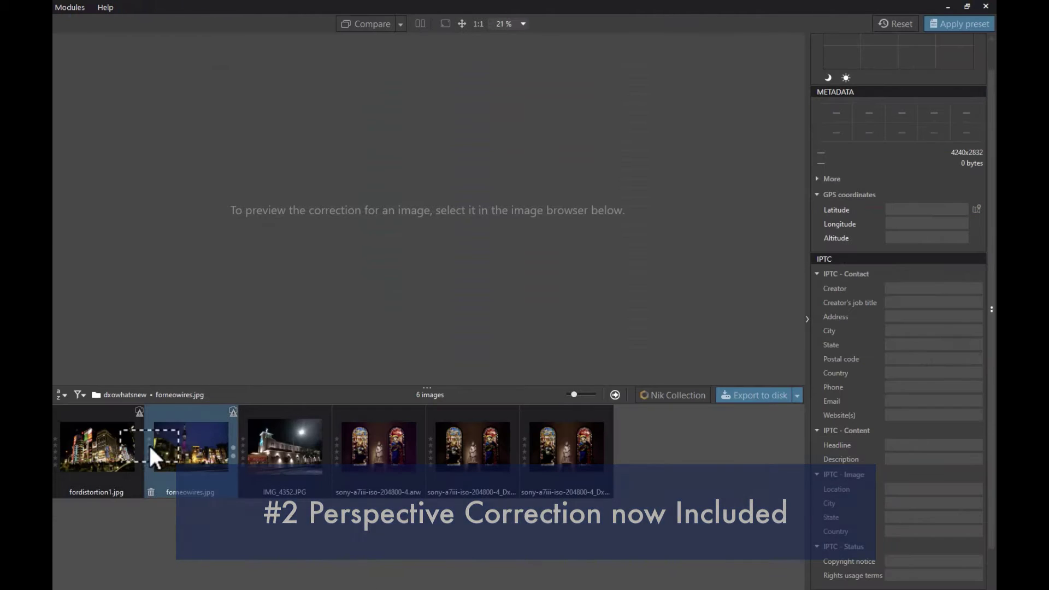
# Step: Open fordistortion1.jpg, keep Barrel as the distortion type, and increase its correction intensity
pyautogui.click(108, 462)
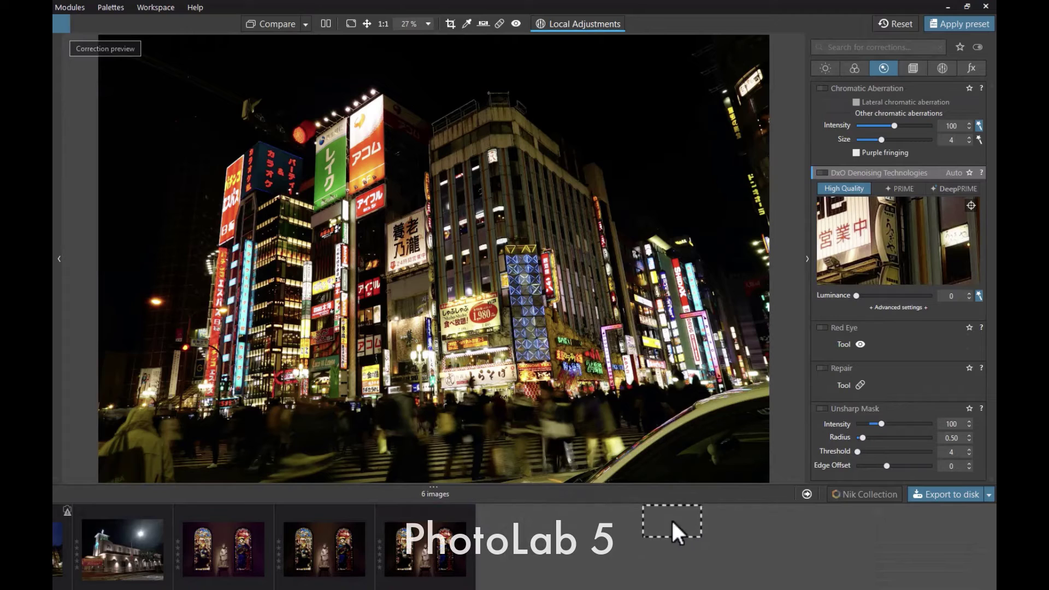
pyautogui.click(912, 67)
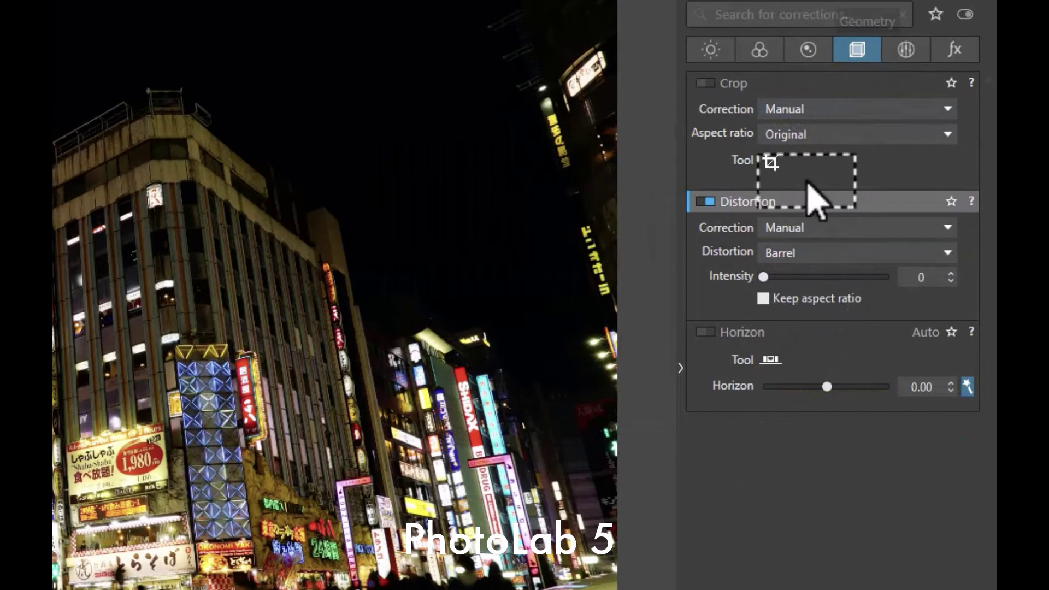
pyautogui.moveTo(808, 199)
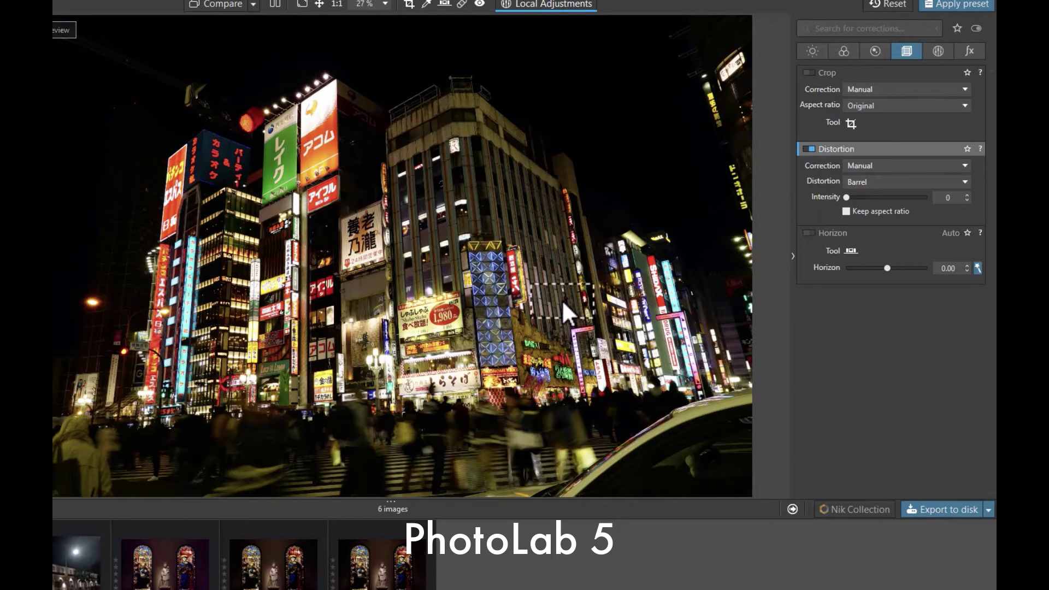
pyautogui.click(855, 184)
pyautogui.click(858, 185)
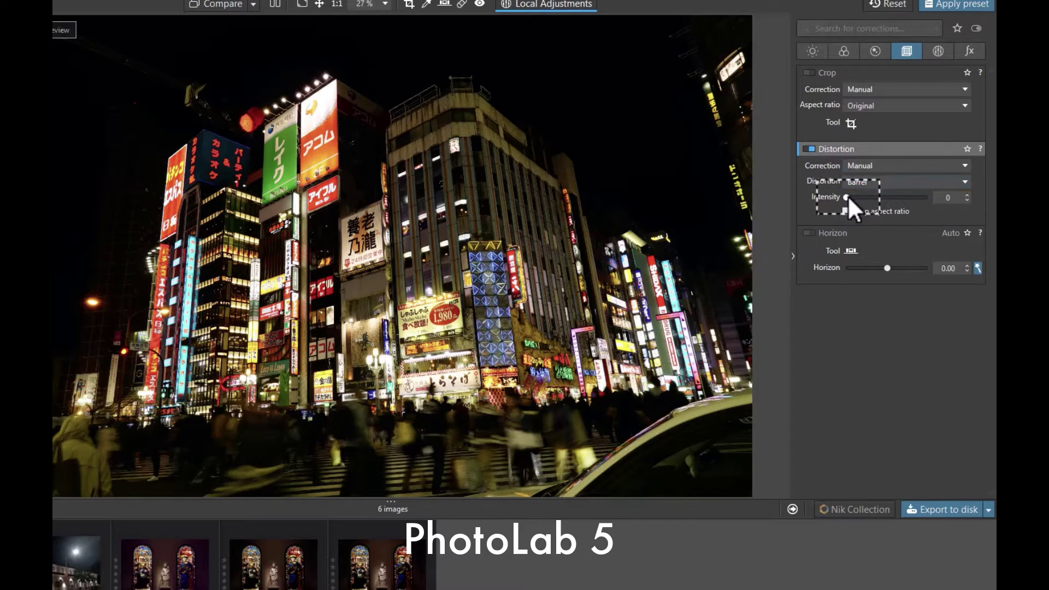
pyautogui.click(853, 181)
pyautogui.click(853, 181)
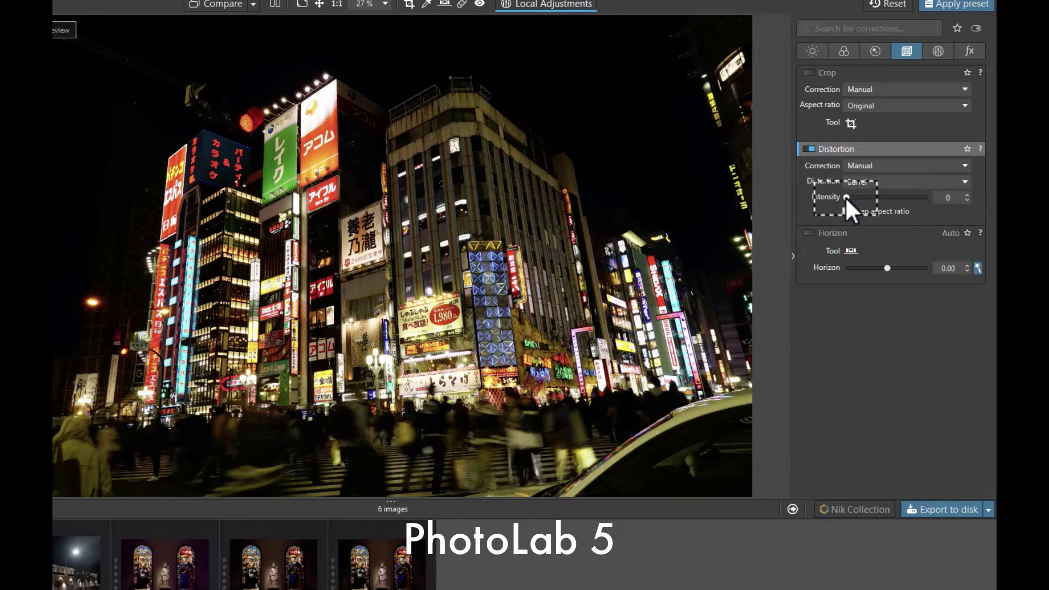
pyautogui.moveTo(844, 197); pyautogui.dragTo(983, 212)
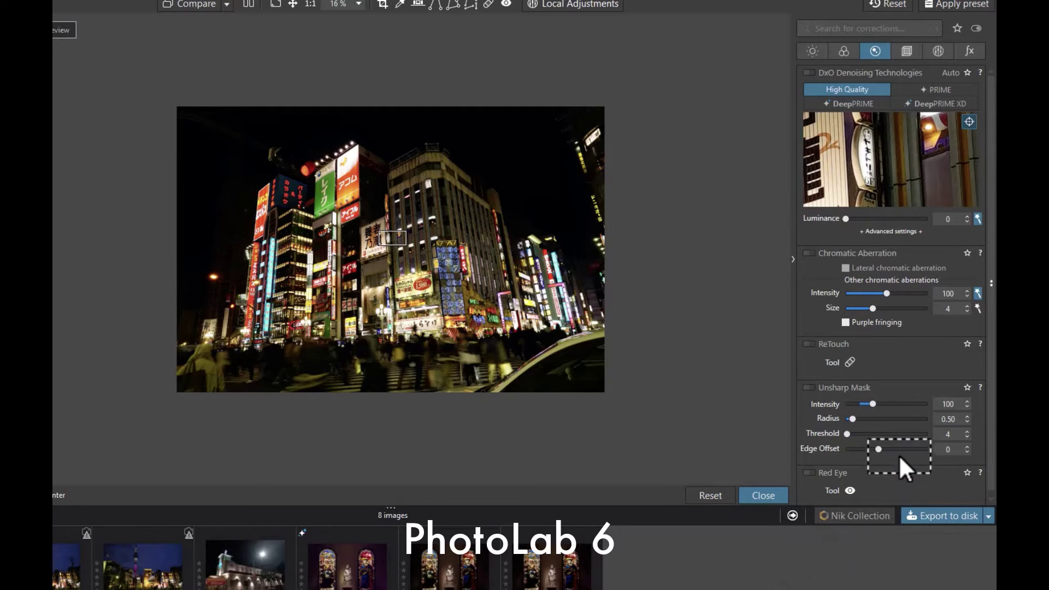
# Step: Turn on automatic perspective for the Tokyo photo, then set the church photo's Up/Down perspective to -26
pyautogui.scroll(-1, 900, 404)
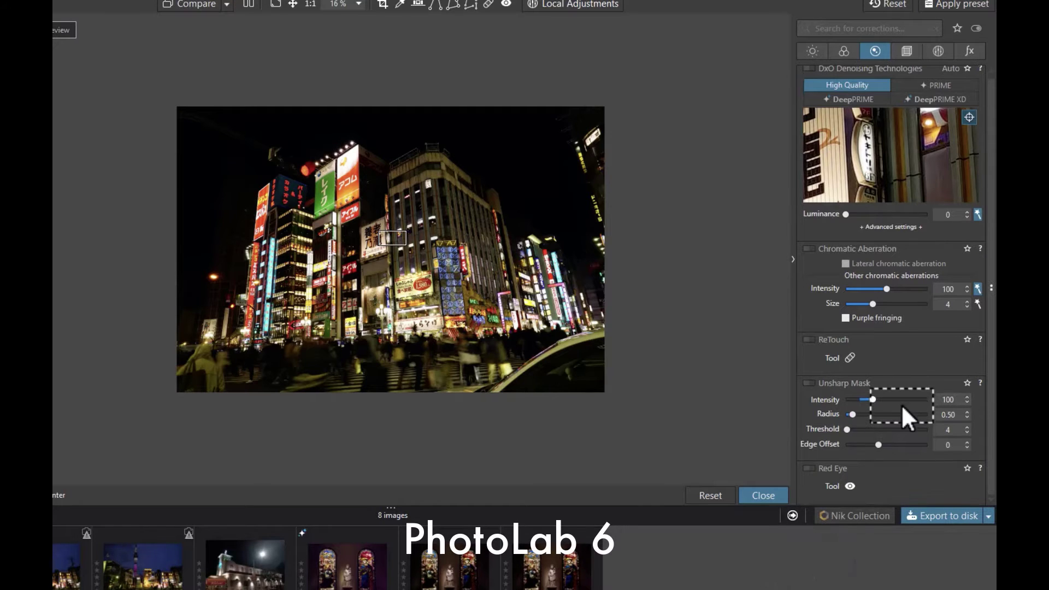
pyautogui.click(911, 51)
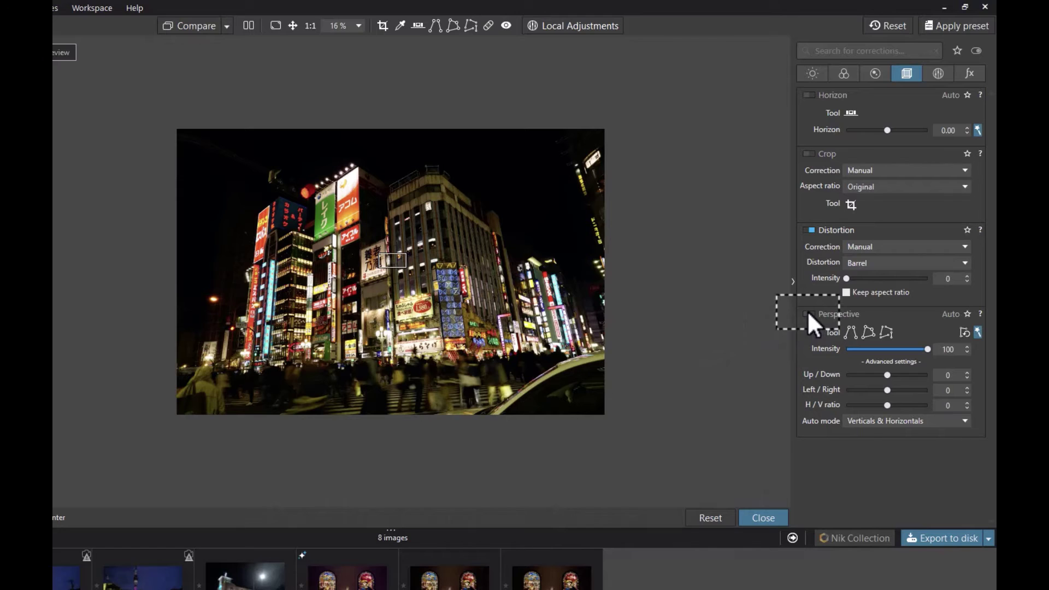
pyautogui.click(808, 314)
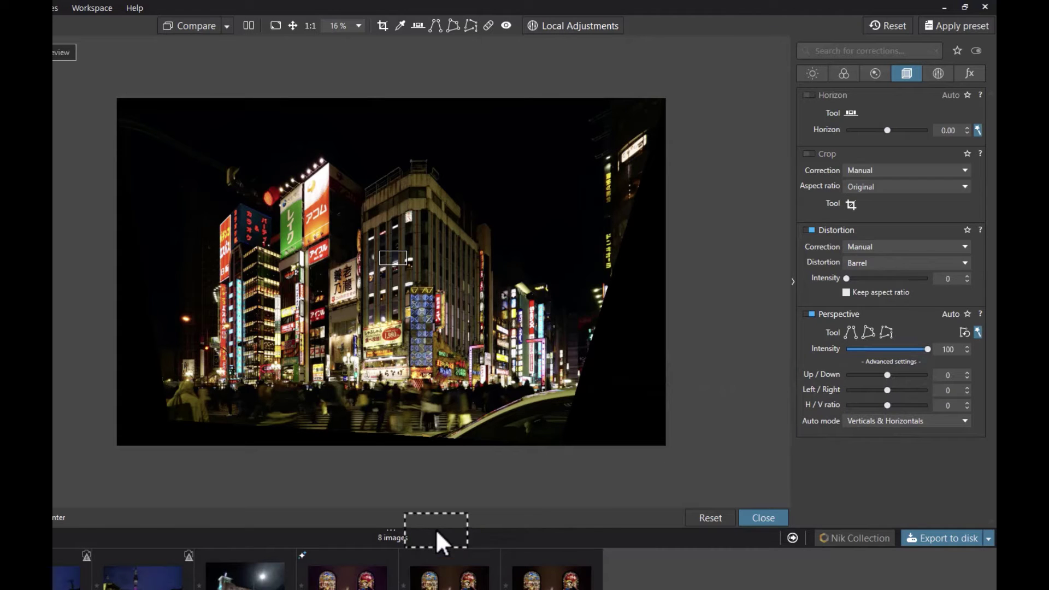
pyautogui.click(245, 577)
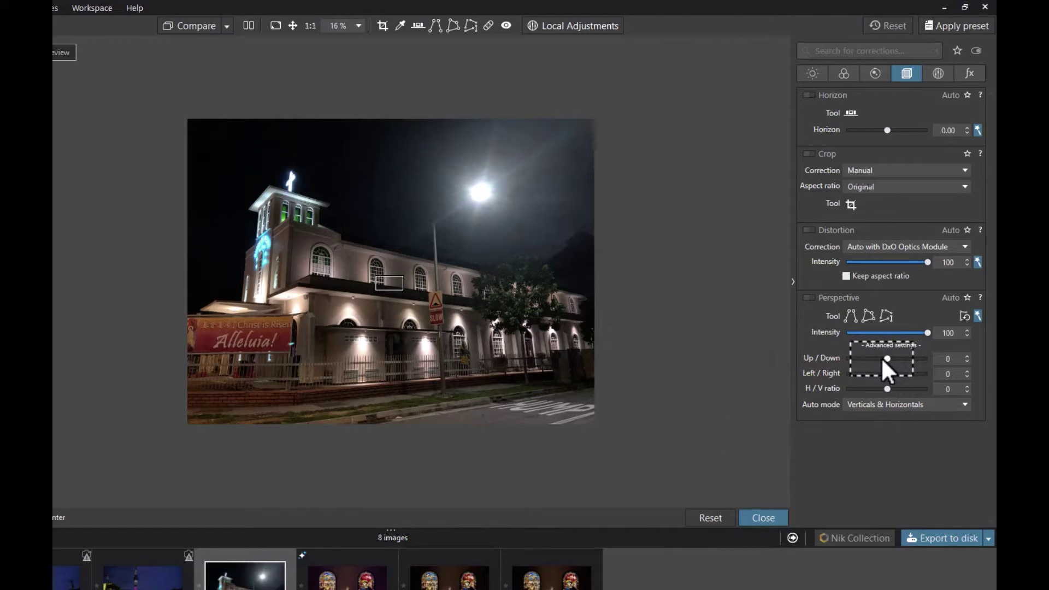
pyautogui.moveTo(886, 359); pyautogui.dragTo(877, 355)
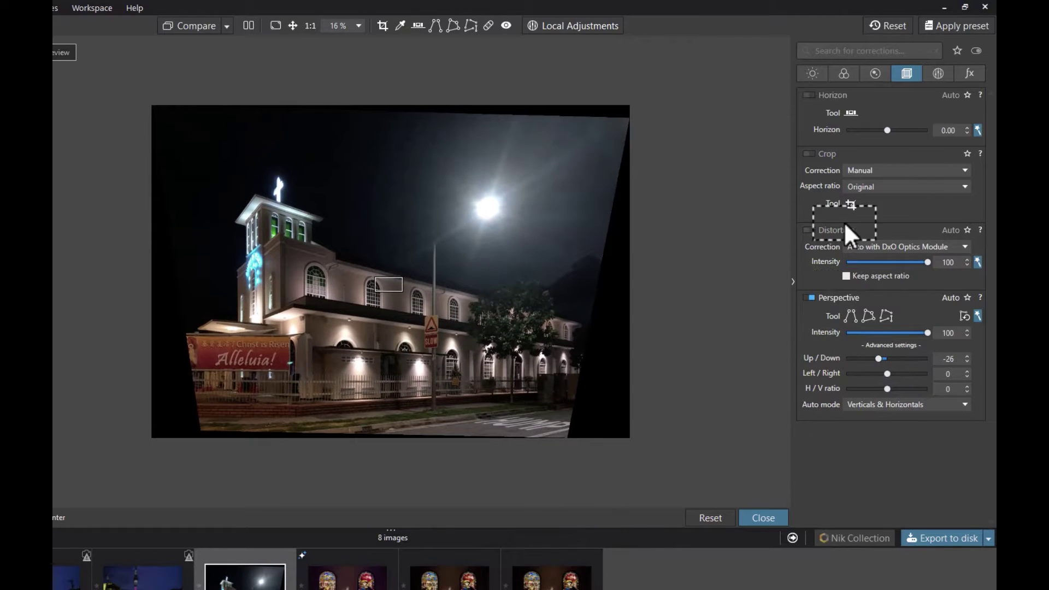
# Step: Crop the church photo to a 3×4 portrait frame, shifted slightly down
pyautogui.click(383, 26)
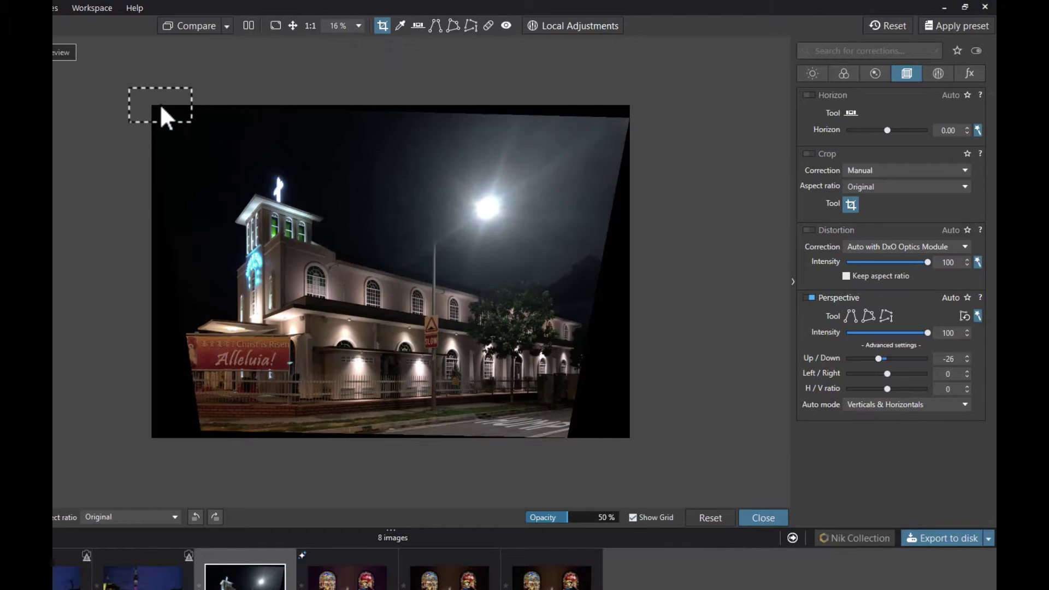
pyautogui.moveTo(178, 112); pyautogui.dragTo(576, 418)
pyautogui.moveTo(297, 248); pyautogui.dragTo(403, 463)
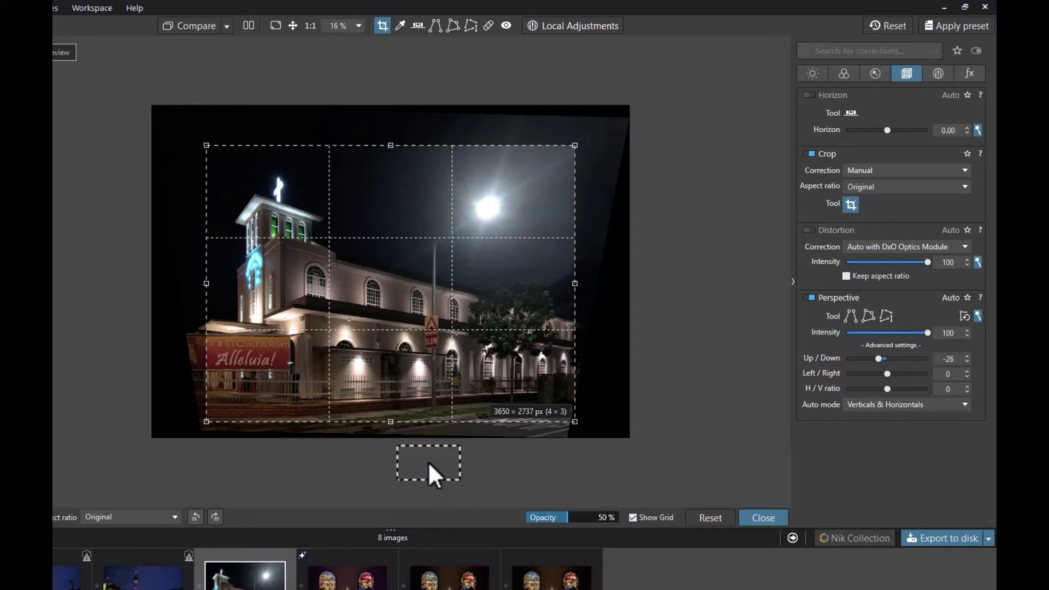
# Step: Fine-tune the church photo's horizon rotation to level it
pyautogui.moveTo(428, 464); pyautogui.dragTo(517, 494)
pyautogui.moveTo(551, 435); pyautogui.dragTo(515, 465)
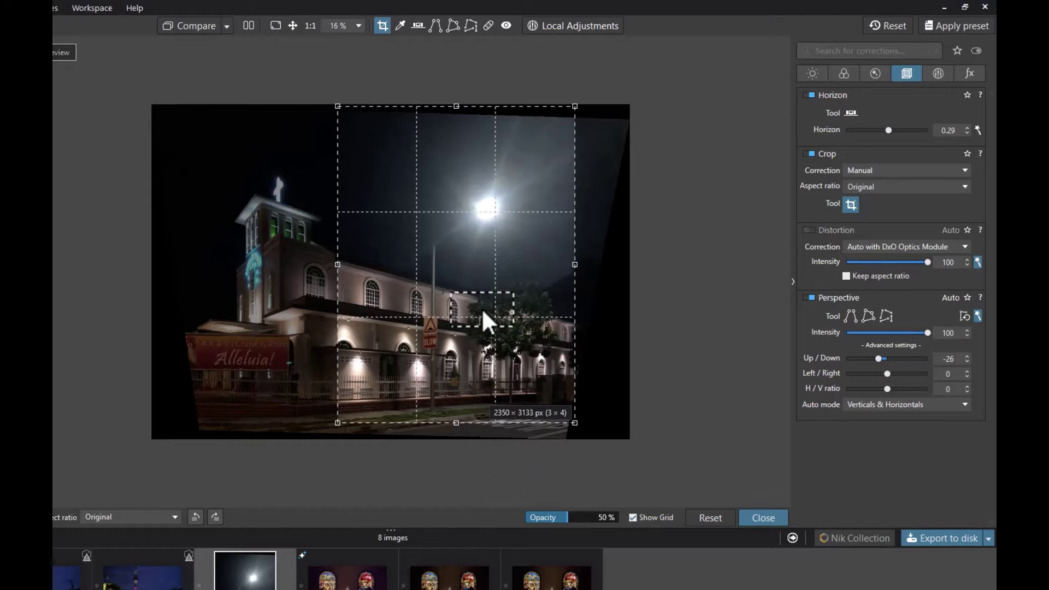
pyautogui.moveTo(892, 129)
pyautogui.mouseDown()
pyautogui.moveTo(849, 133)
pyautogui.moveTo(892, 136)
pyautogui.mouseUp()
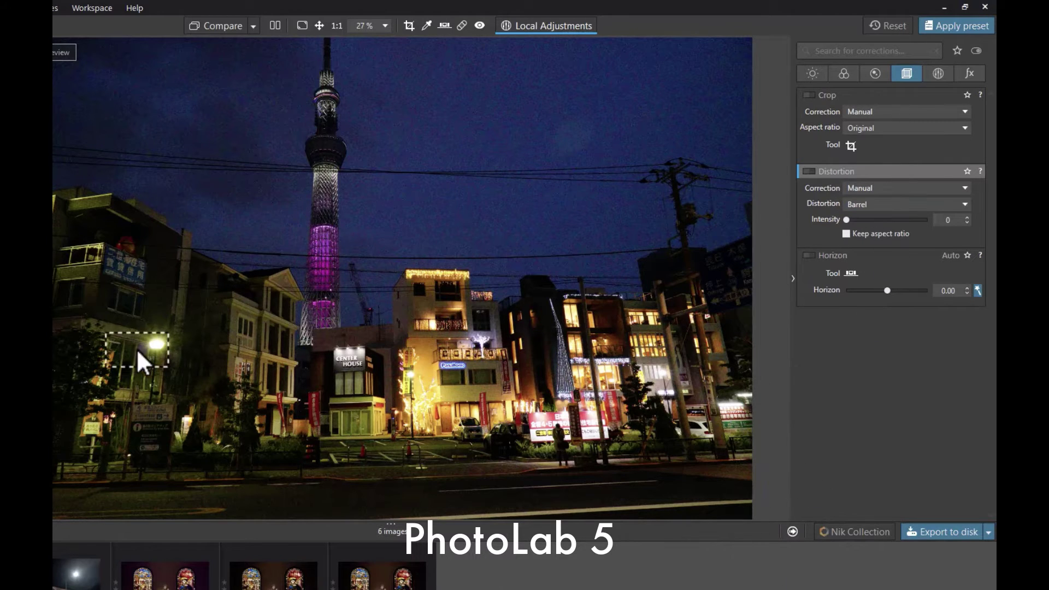
# Step: Paint two repair strokes over the power lines crossing the sky
pyautogui.moveTo(810, 181)
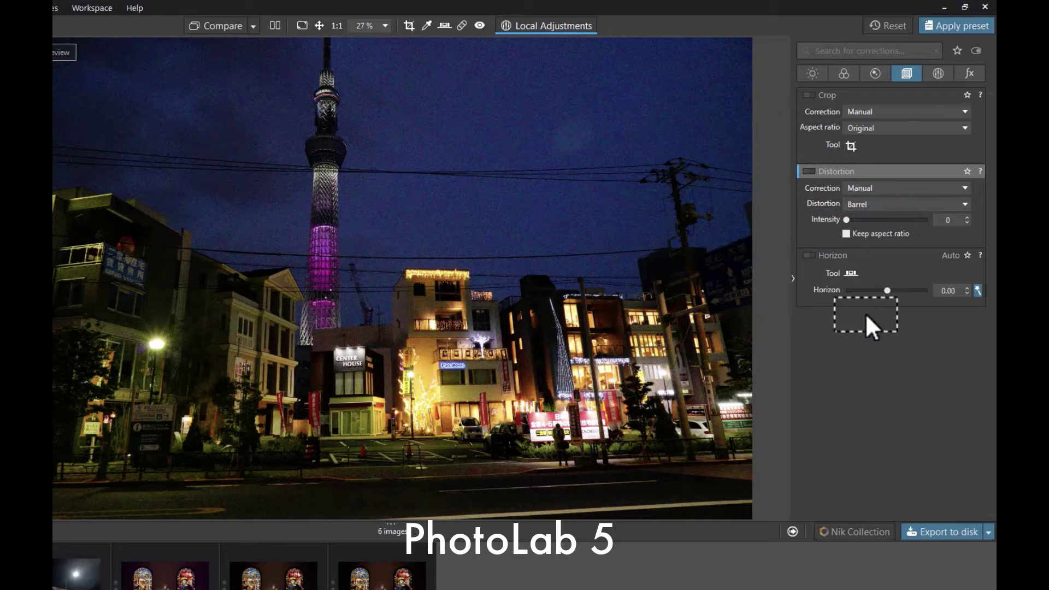
pyautogui.click(874, 79)
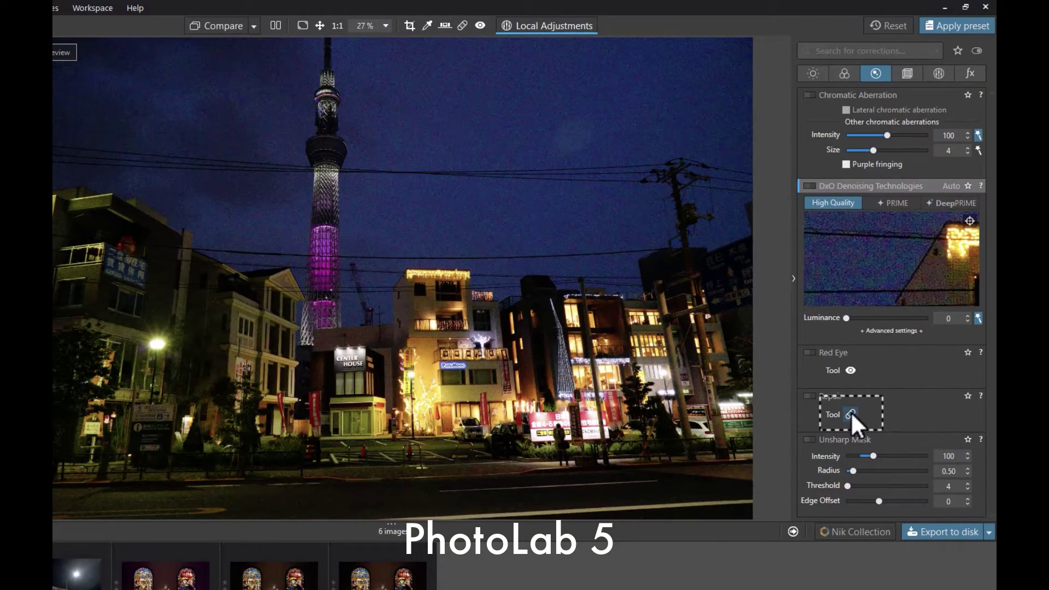
pyautogui.click(850, 414)
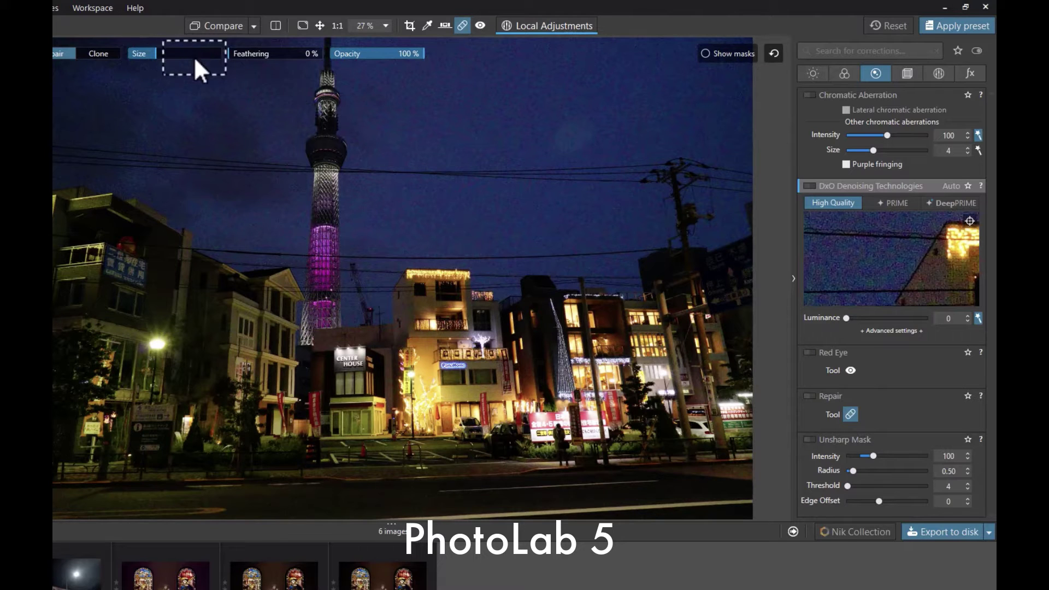
pyautogui.moveTo(633, 170); pyautogui.dragTo(443, 170)
pyautogui.moveTo(372, 169)
pyautogui.mouseDown()
pyautogui.moveTo(52, 151)
pyautogui.moveTo(148, 155)
pyautogui.moveTo(160, 167)
pyautogui.moveTo(282, 188)
pyautogui.moveTo(398, 247)
pyautogui.mouseUp()
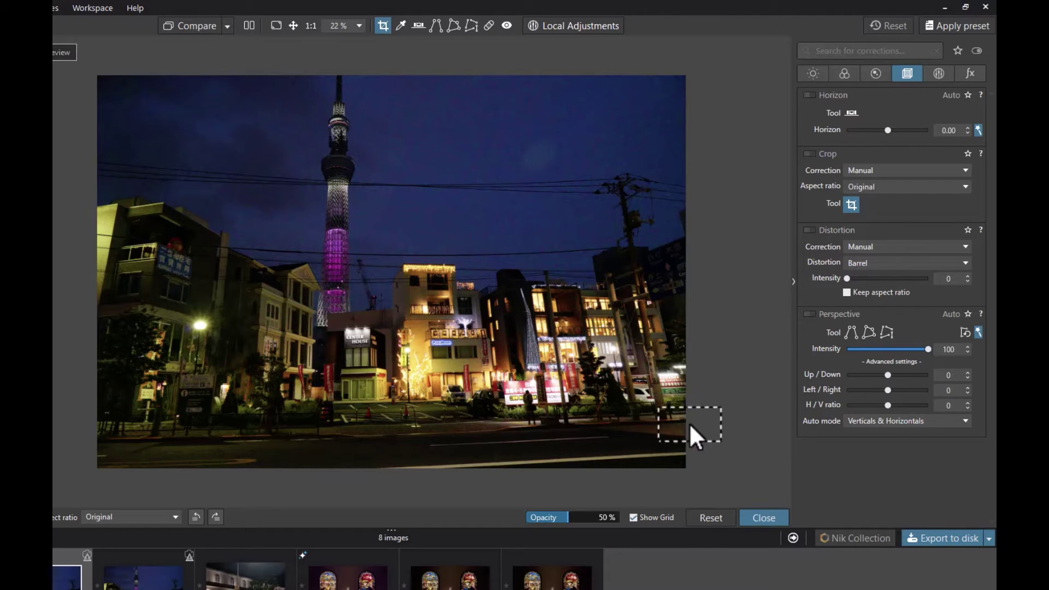
# Step: Launch the ReTouch tool from the Detail palette on the Skytree photo
pyautogui.click(876, 74)
pyautogui.scroll(-1, 883, 277)
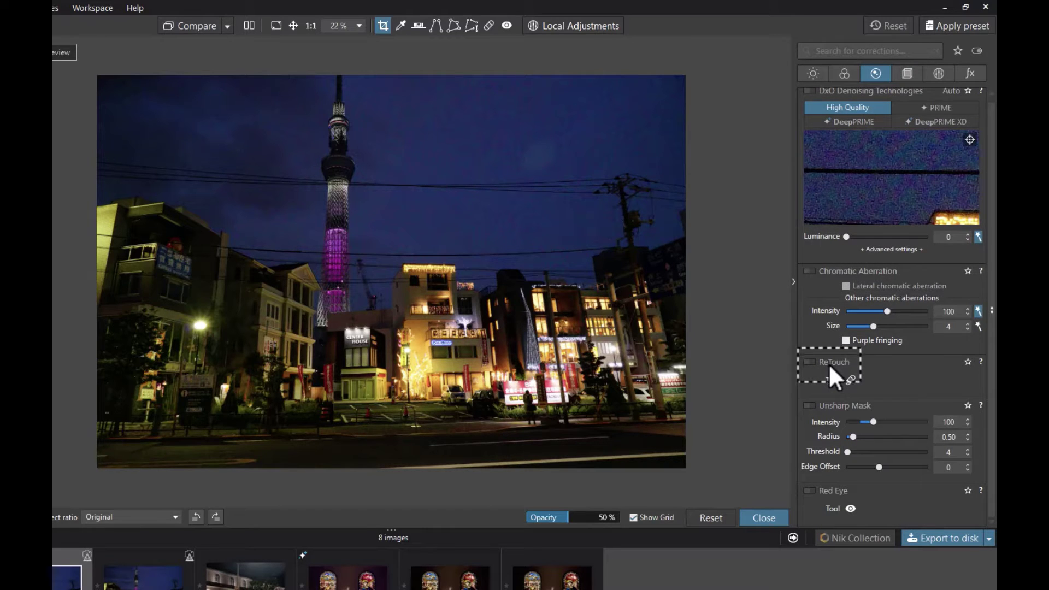
pyautogui.click(850, 379)
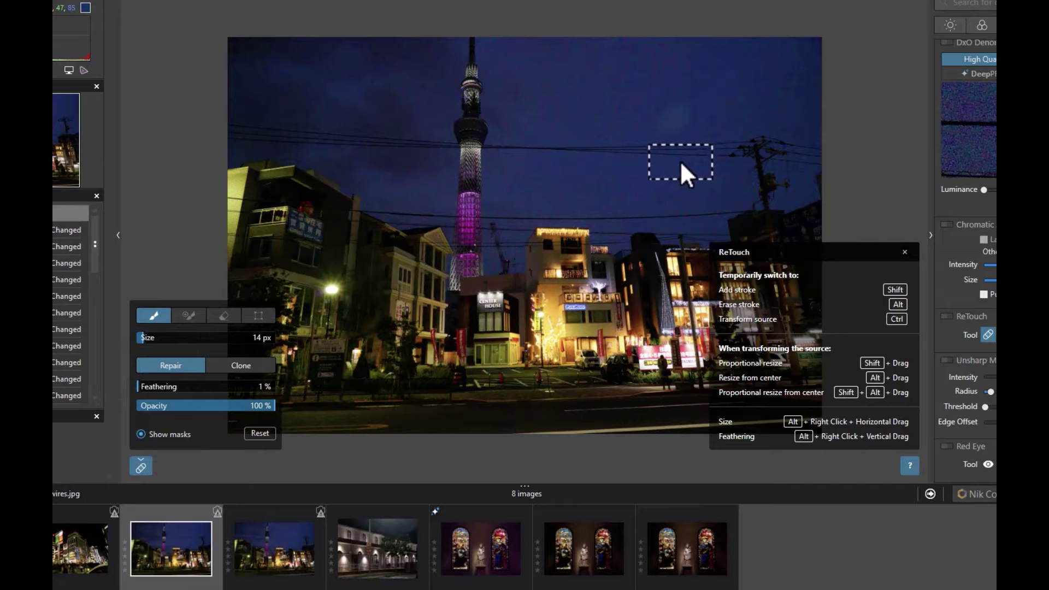
# Step: Paint a 32 px ReTouch stroke along the power lines and move its source into clean sky
pyautogui.click(142, 336)
pyautogui.moveTo(142, 335); pyautogui.dragTo(153, 338)
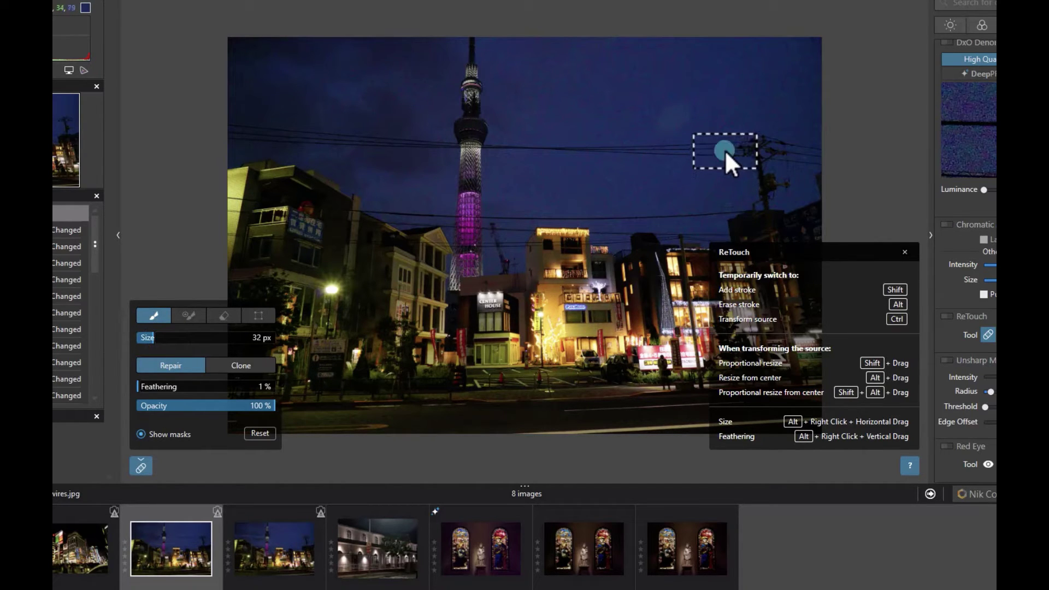
pyautogui.moveTo(724, 149); pyautogui.dragTo(495, 146)
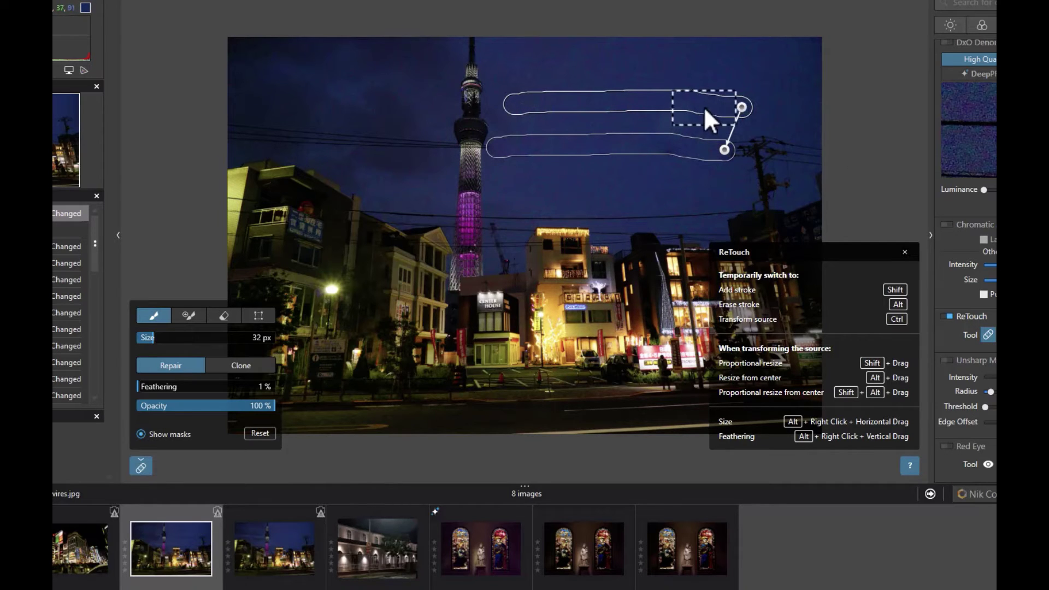
pyautogui.moveTo(746, 106)
pyautogui.mouseDown()
pyautogui.moveTo(769, 73)
pyautogui.moveTo(759, 89)
pyautogui.mouseUp()
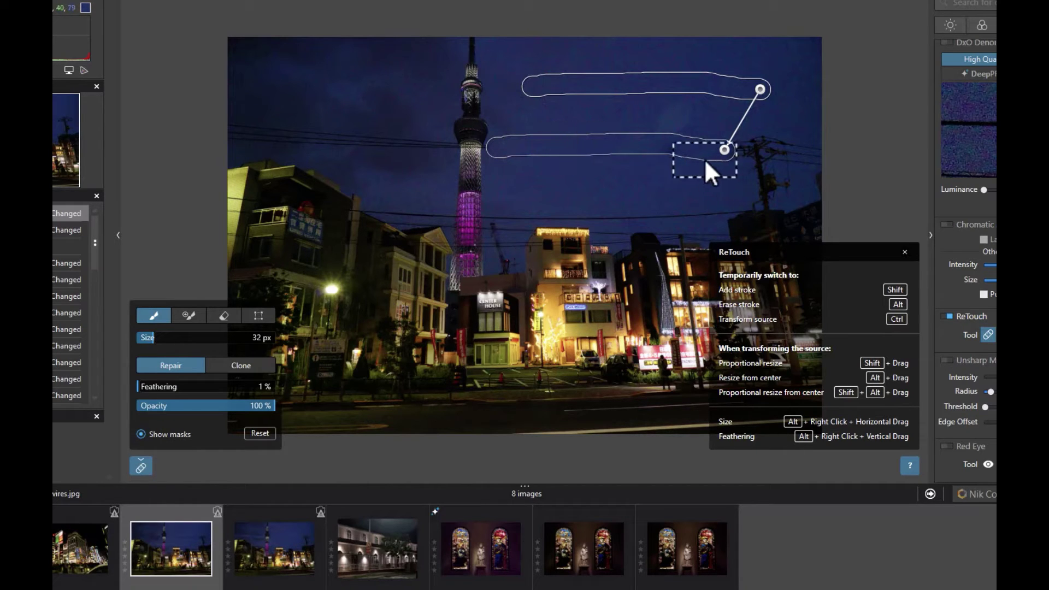
# Step: Refine the stroke mask to the left edge, then retouch the lower wires with a second sourced stroke
pyautogui.click(187, 314)
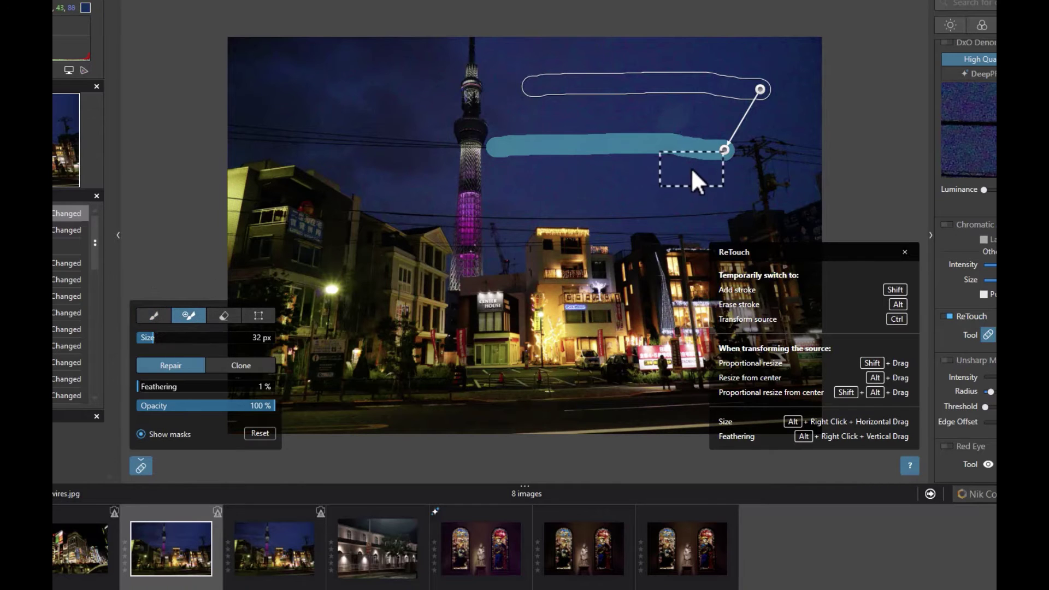
pyautogui.moveTo(683, 159); pyautogui.dragTo(619, 151)
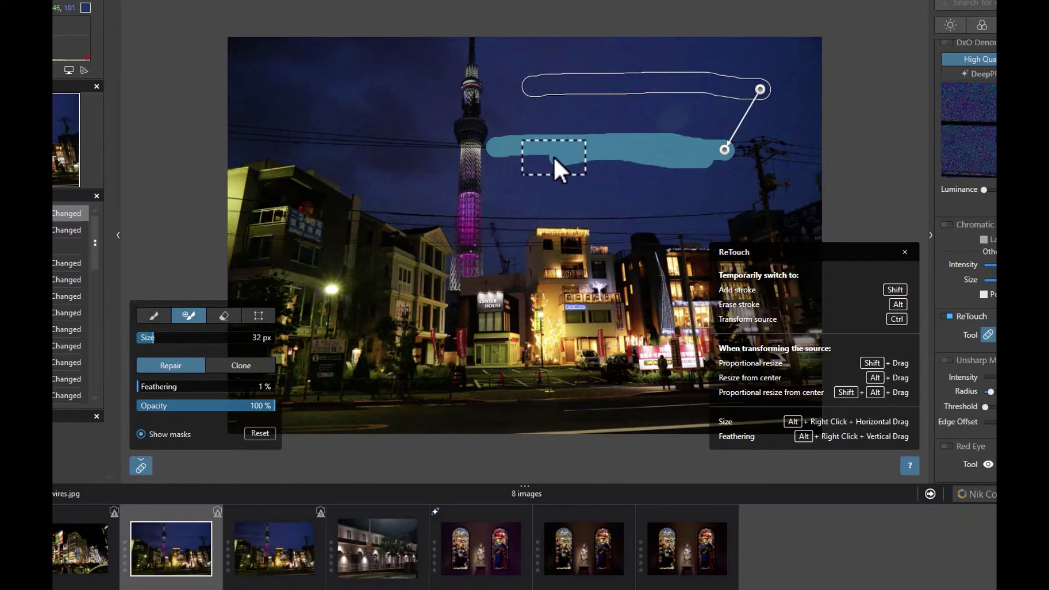
pyautogui.moveTo(552, 156)
pyautogui.mouseDown()
pyautogui.moveTo(503, 157)
pyautogui.moveTo(615, 123)
pyautogui.moveTo(701, 132)
pyautogui.moveTo(518, 135)
pyautogui.mouseUp()
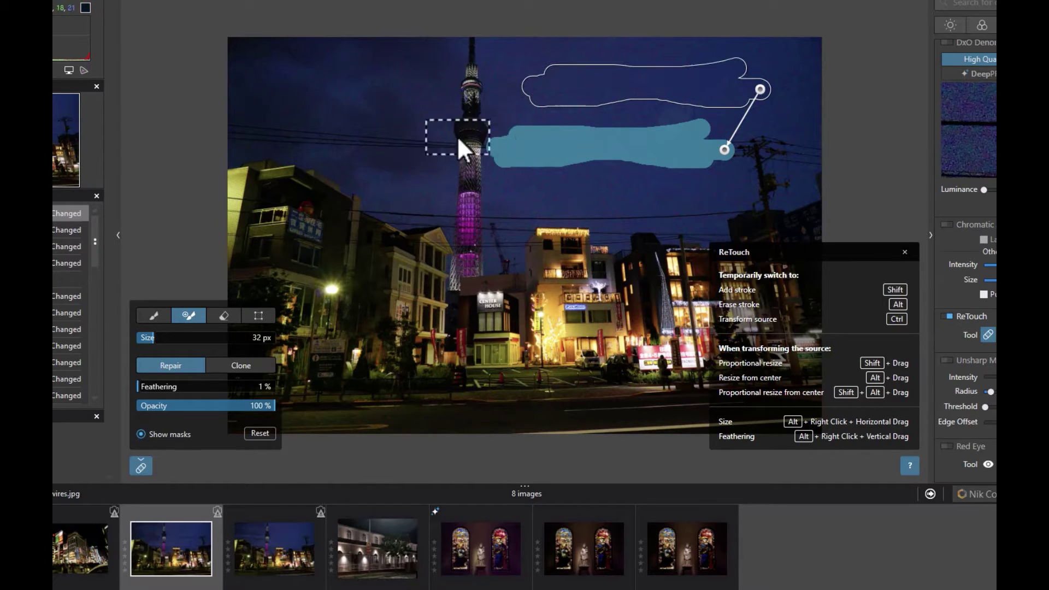
pyautogui.click(223, 315)
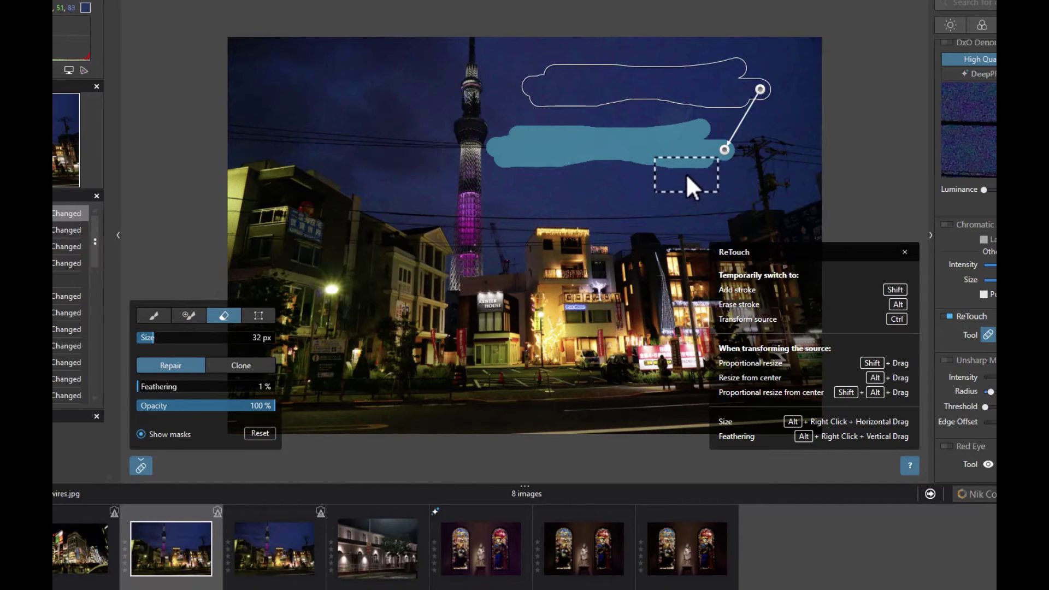
pyautogui.moveTo(692, 169); pyautogui.dragTo(497, 166)
pyautogui.click(189, 317)
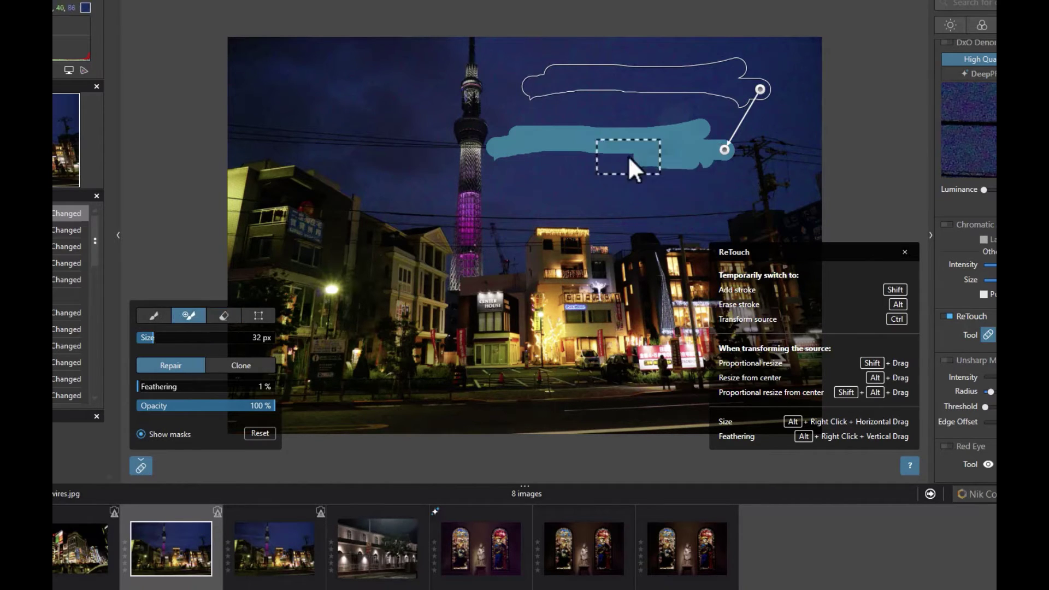
pyautogui.moveTo(623, 156)
pyautogui.mouseDown()
pyautogui.moveTo(530, 151)
pyautogui.moveTo(597, 168)
pyautogui.mouseUp()
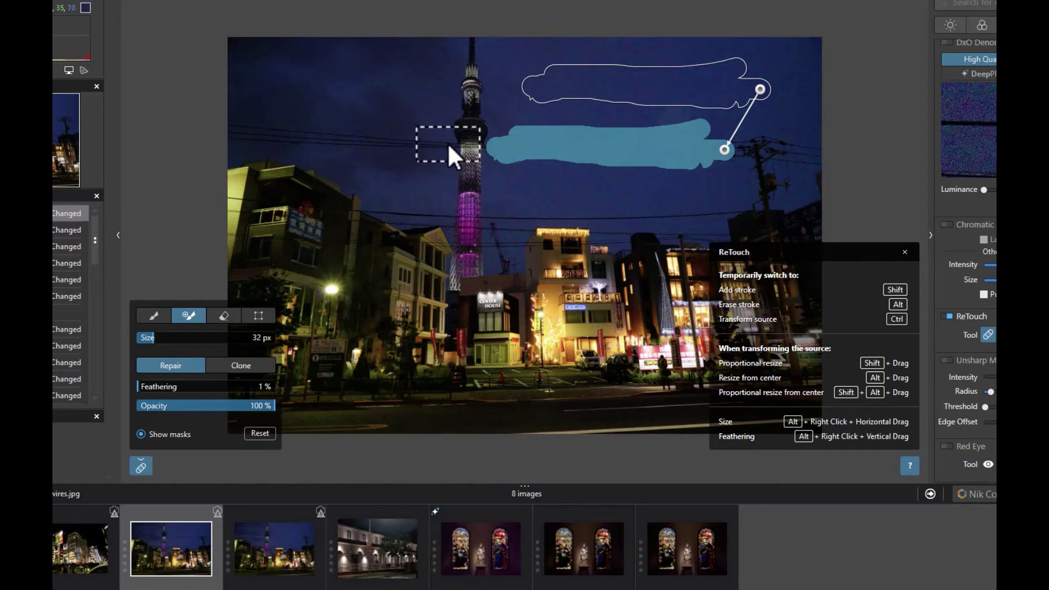
pyautogui.moveTo(447, 142); pyautogui.dragTo(353, 136)
pyautogui.moveTo(287, 137); pyautogui.dragTo(220, 136)
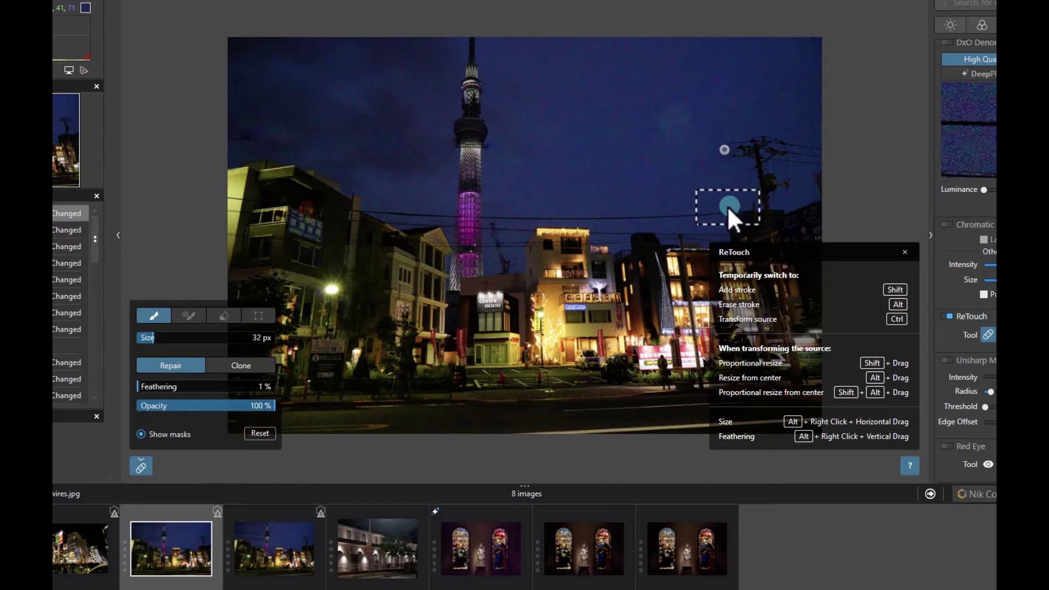
pyautogui.moveTo(729, 206); pyautogui.dragTo(494, 214)
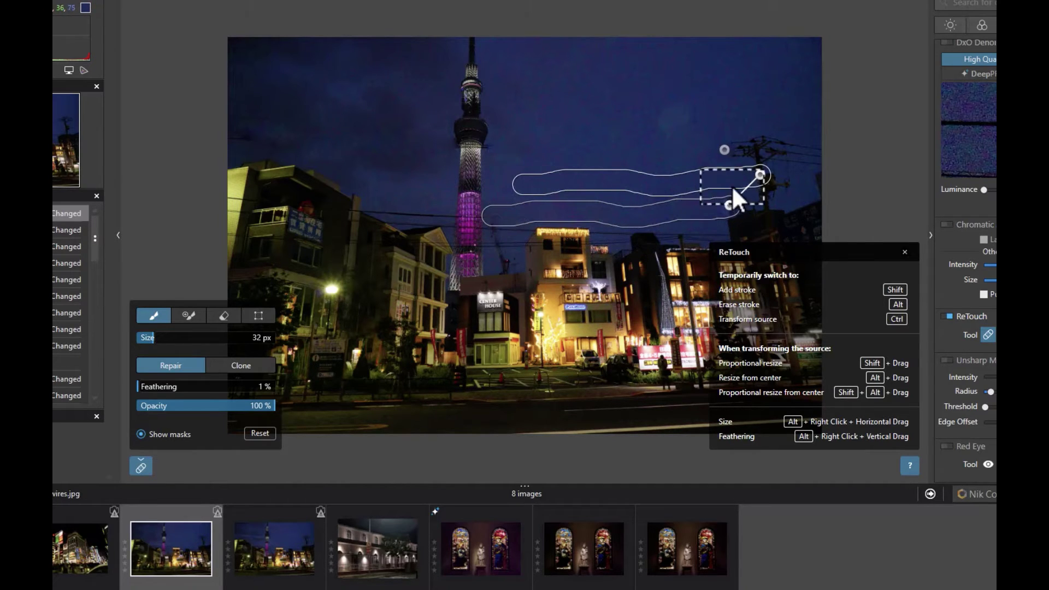
pyautogui.moveTo(759, 174); pyautogui.dragTo(767, 85)
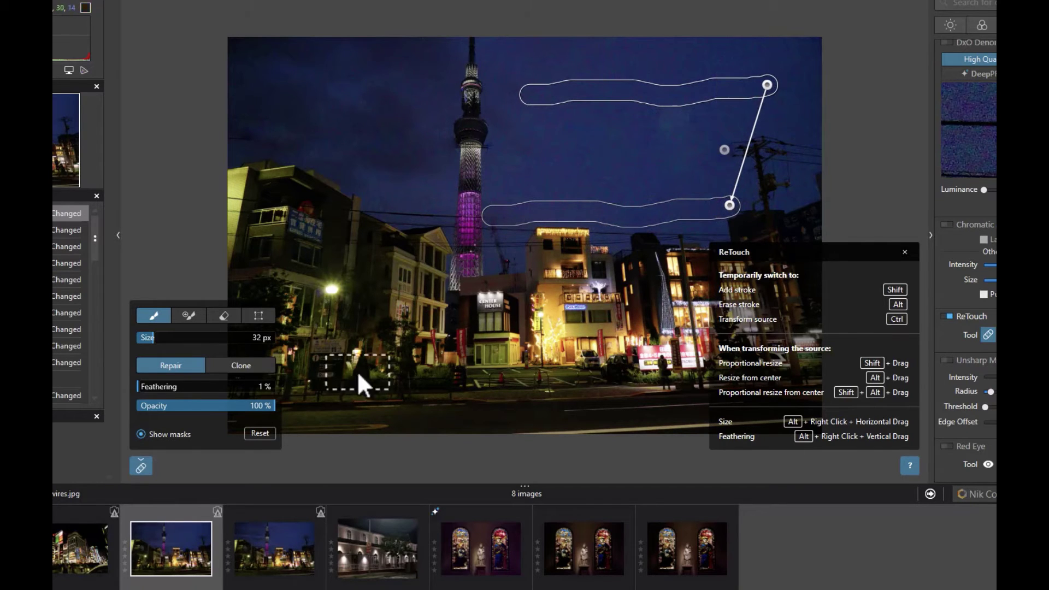
# Step: Rotate, reposition and flip the second repair source so it lies horizontally
pyautogui.click(258, 316)
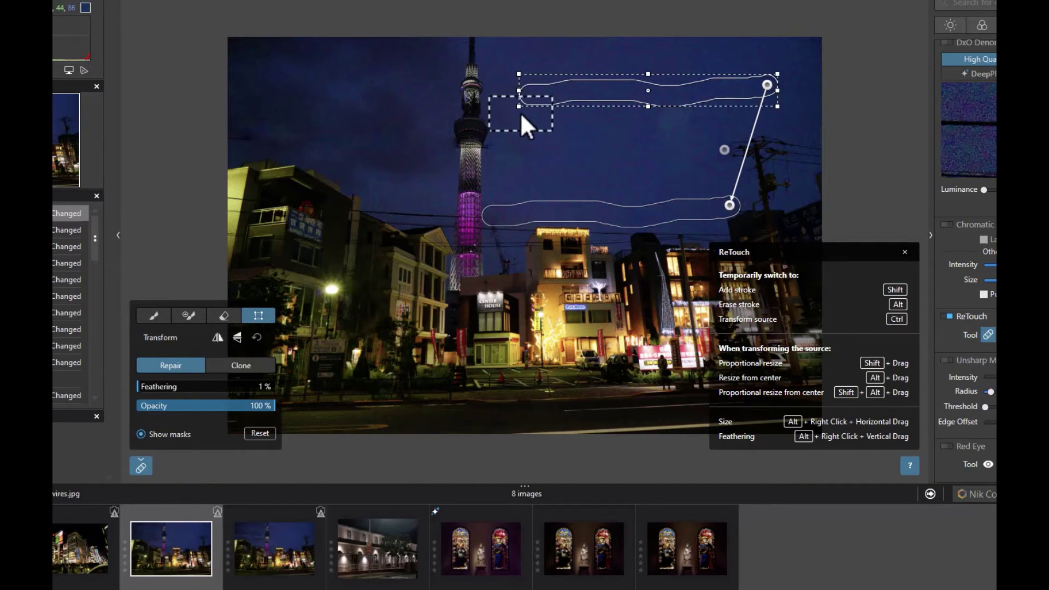
pyautogui.moveTo(509, 108); pyautogui.dragTo(544, 172)
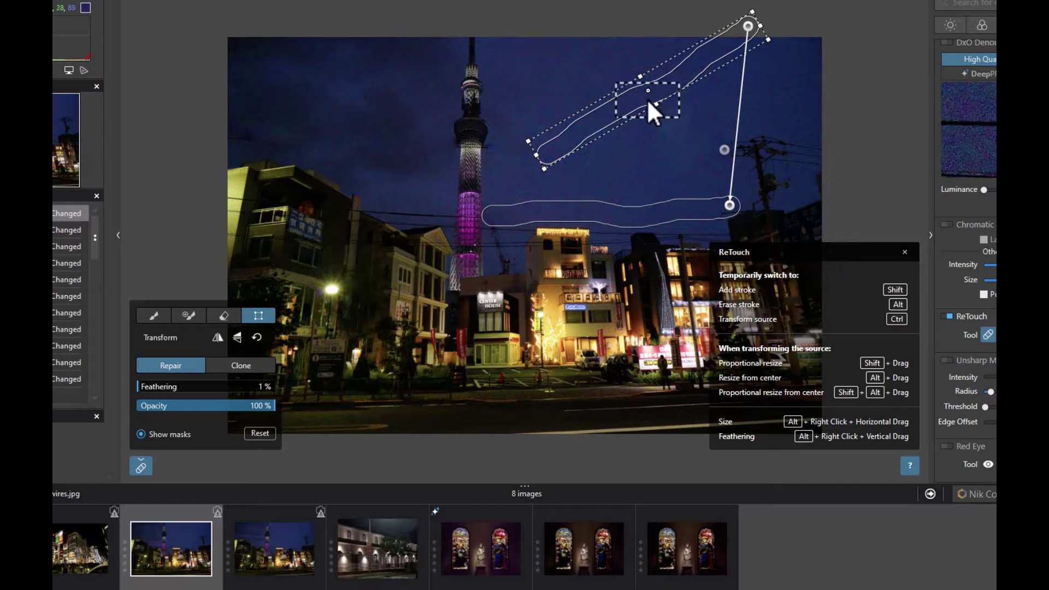
pyautogui.moveTo(644, 89); pyautogui.dragTo(636, 115)
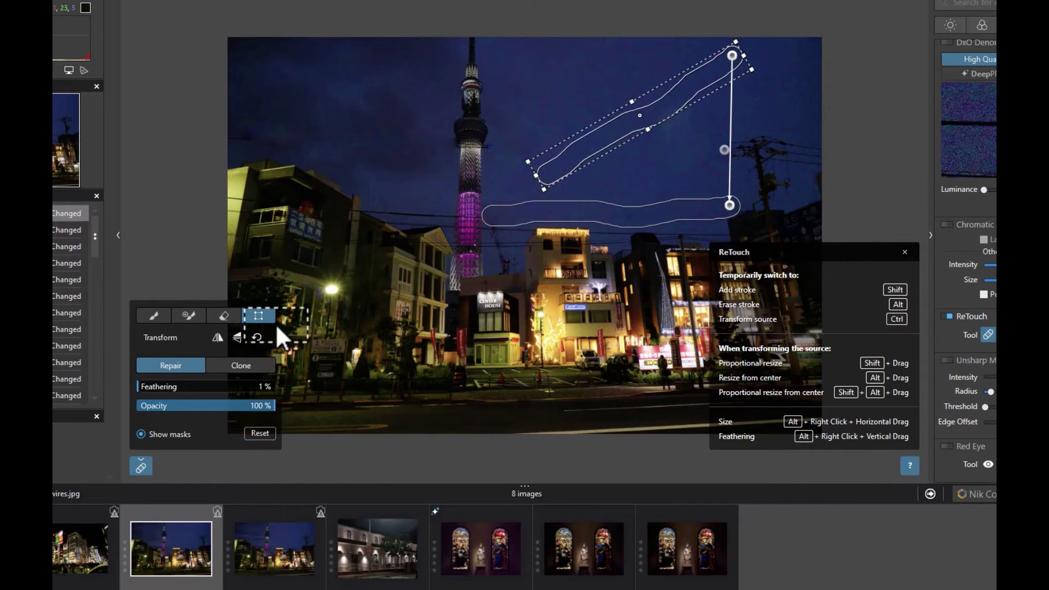
pyautogui.click(217, 343)
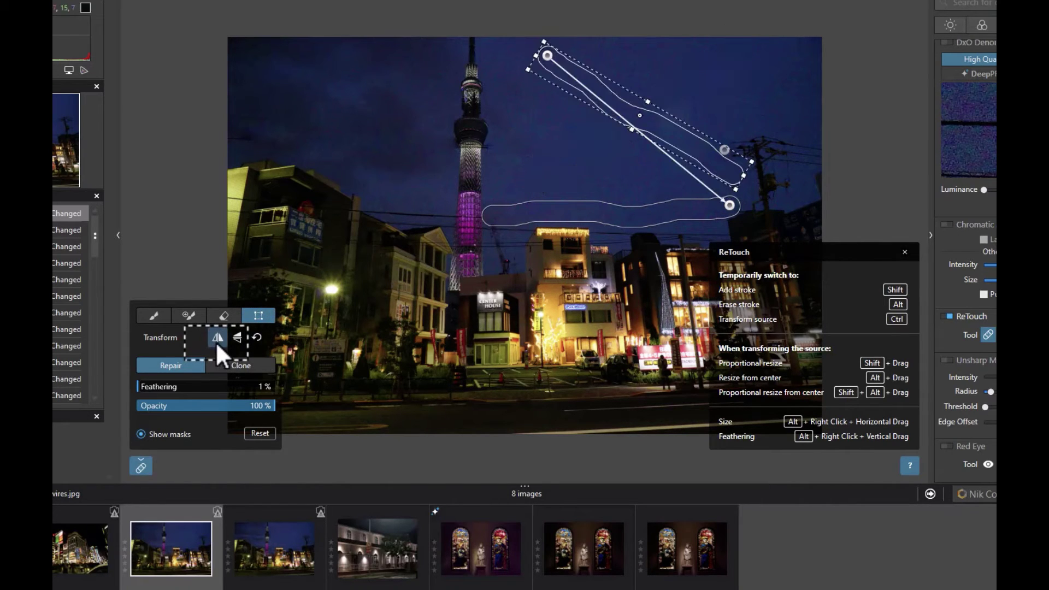
pyautogui.click(215, 342)
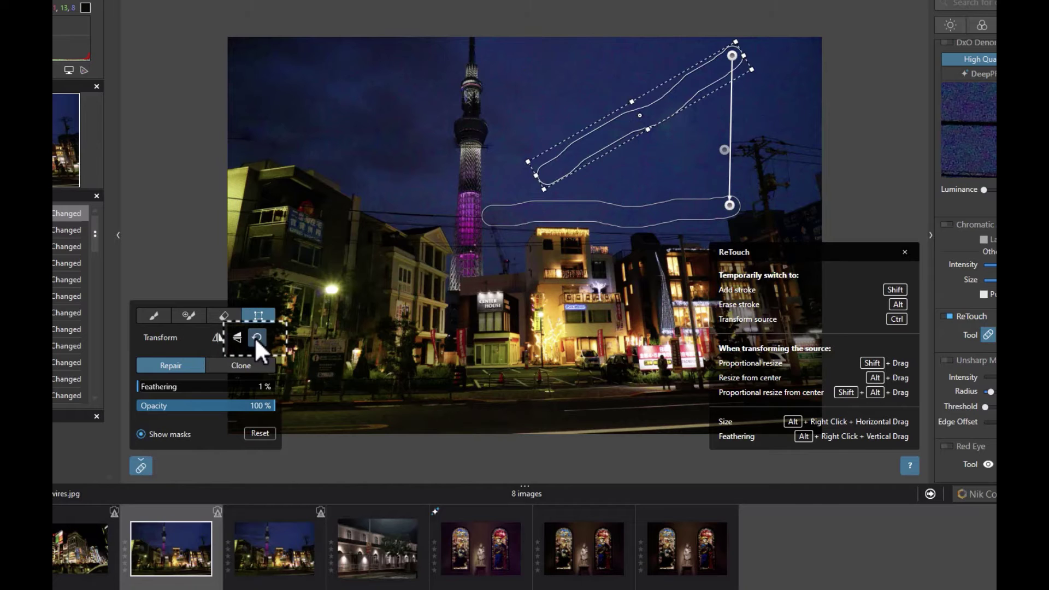
pyautogui.click(254, 338)
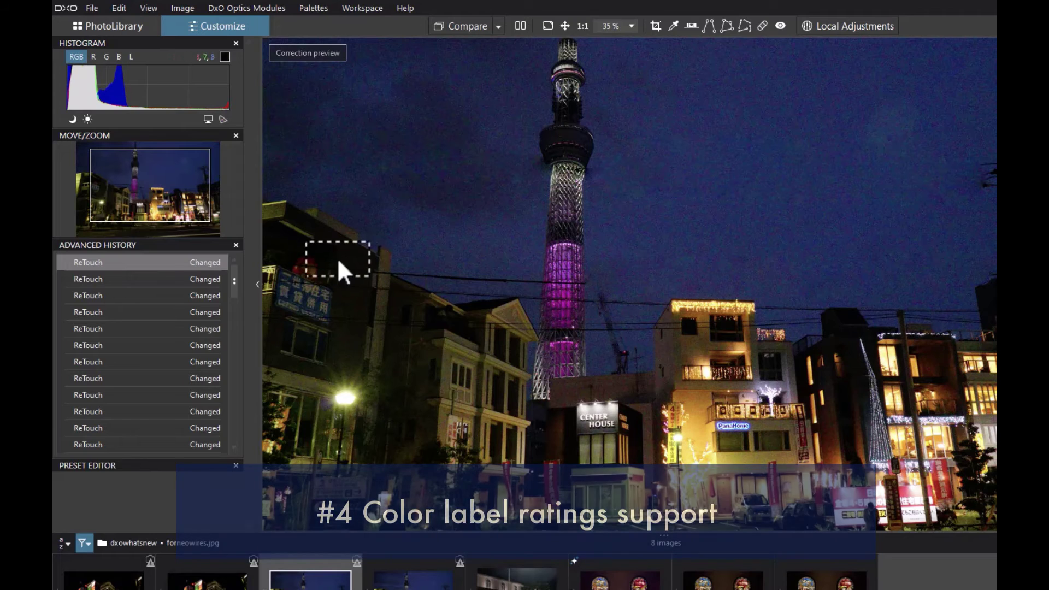
# Step: Browse the 'chosen' folder in PhotoLibrary, enlarge the thumbnail area, and select chosen3.ARW
pyautogui.click(133, 31)
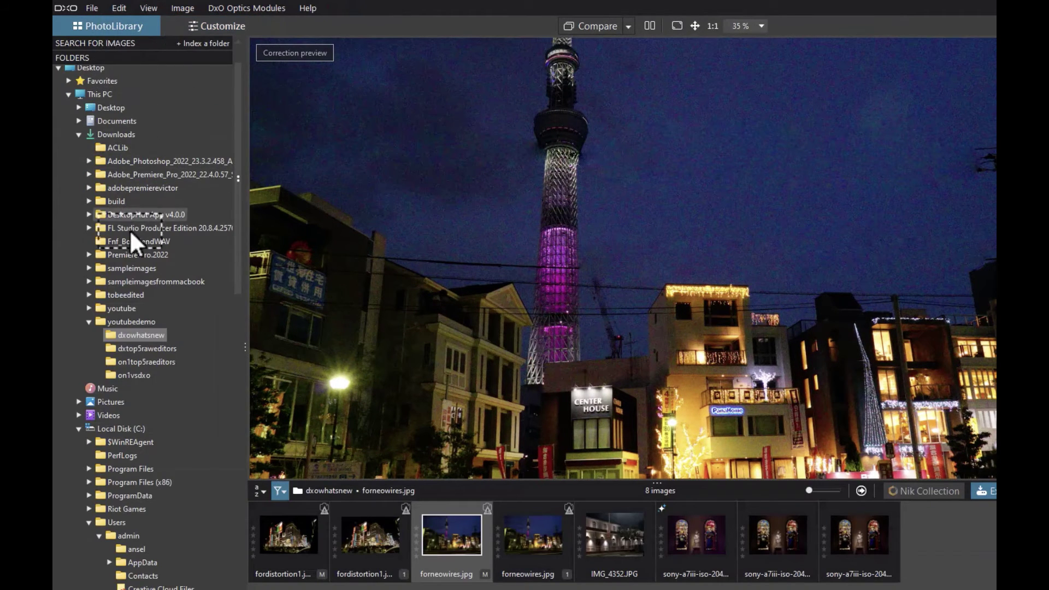
pyautogui.scroll(-5, 154, 284)
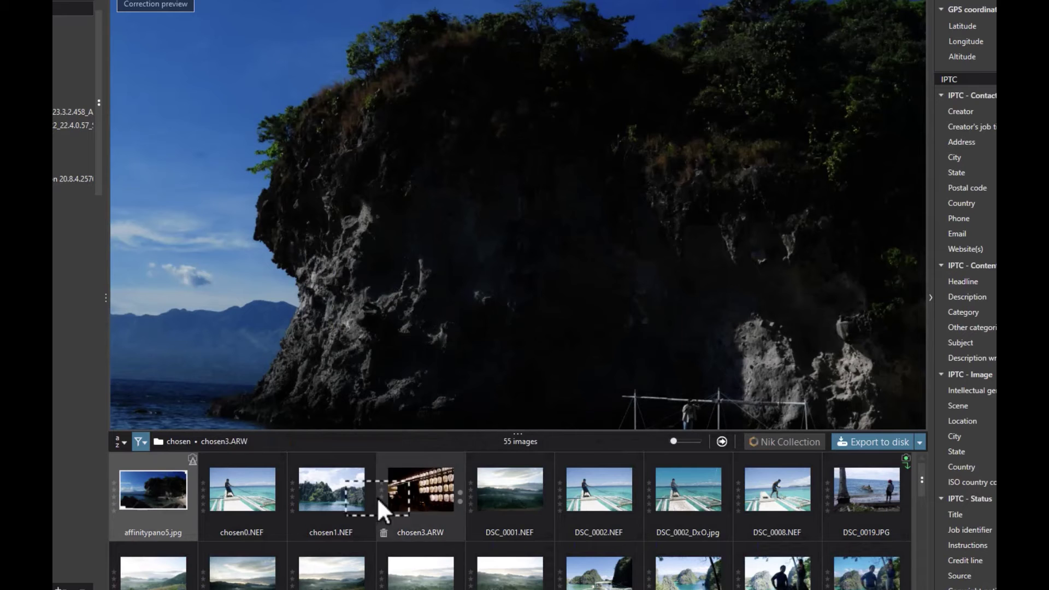
pyautogui.scroll(-5, 360, 513)
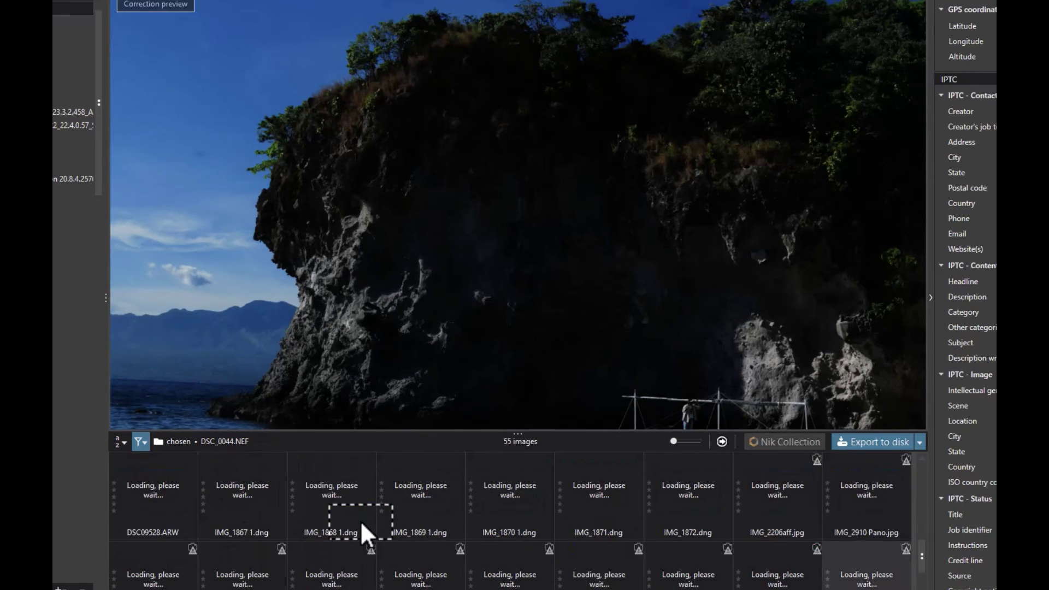
pyautogui.scroll(5, 359, 520)
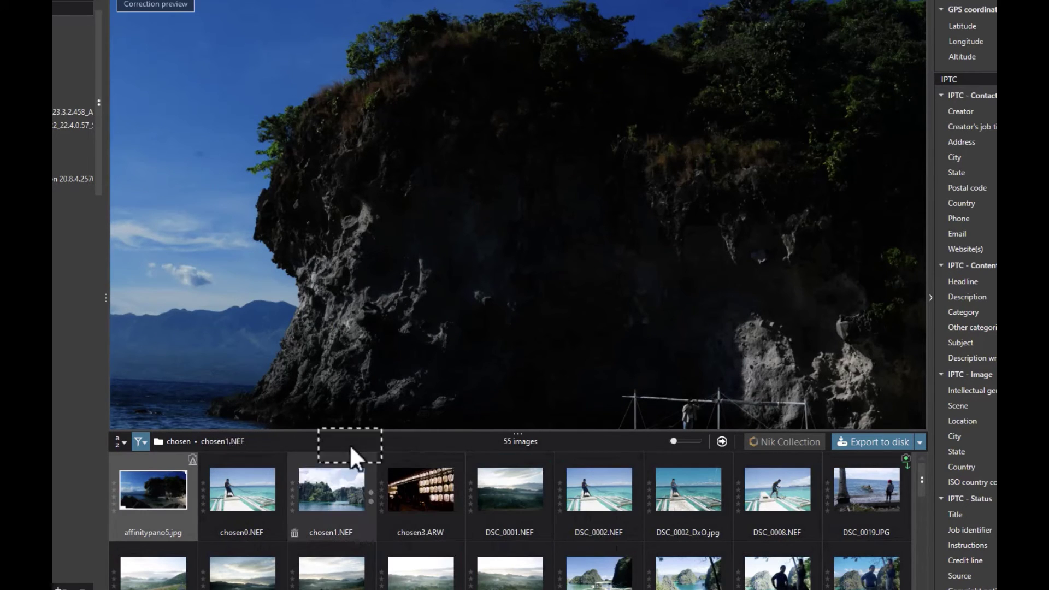
pyautogui.moveTo(366, 432); pyautogui.dragTo(428, 293)
pyautogui.click(417, 457)
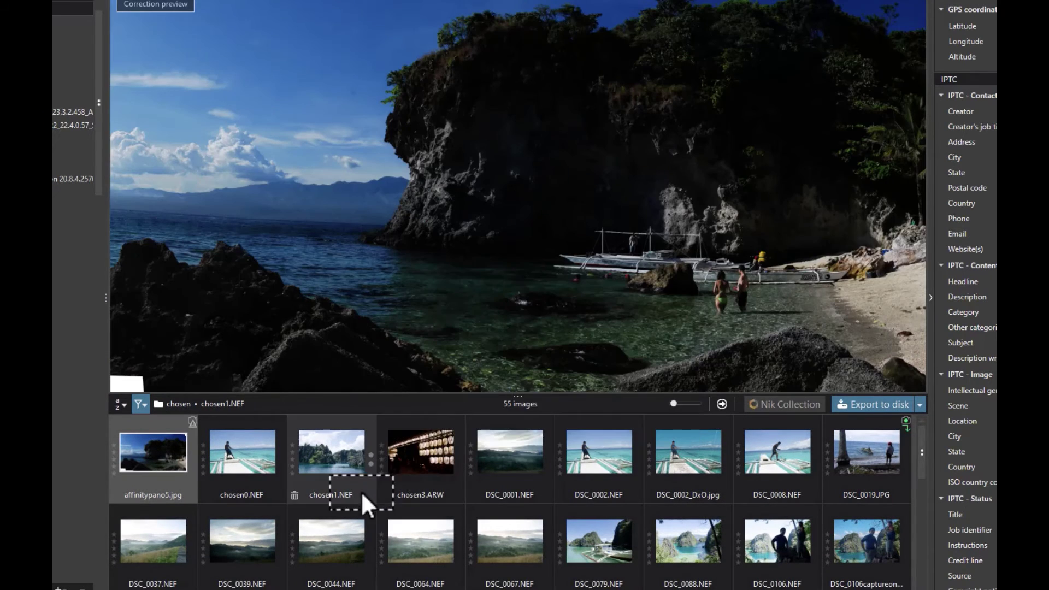
# Step: Give chosen3.ARW the red colour label
pyautogui.rightClick(414, 453)
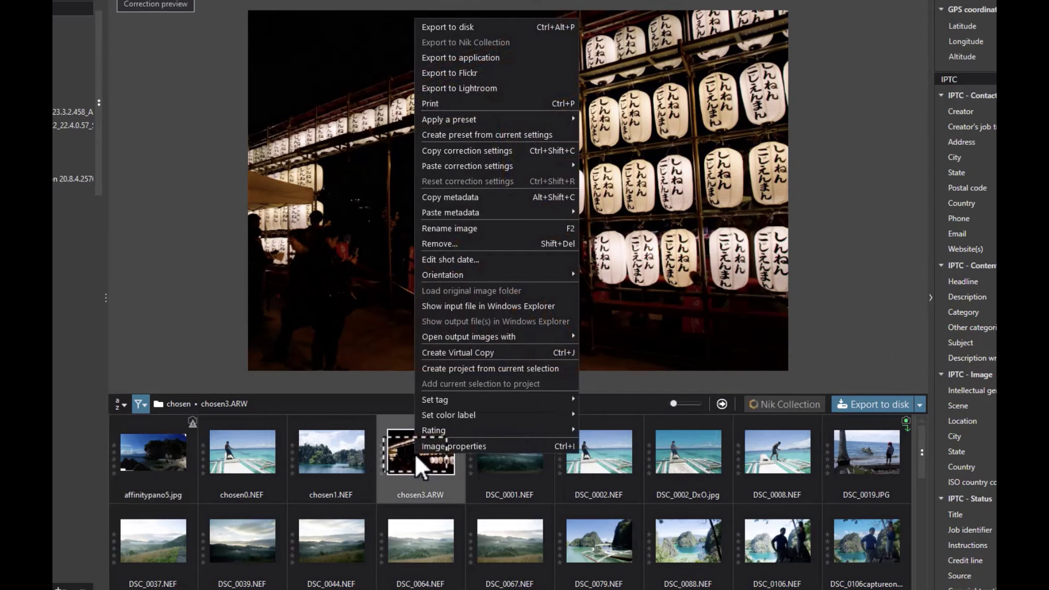
pyautogui.moveTo(476, 414)
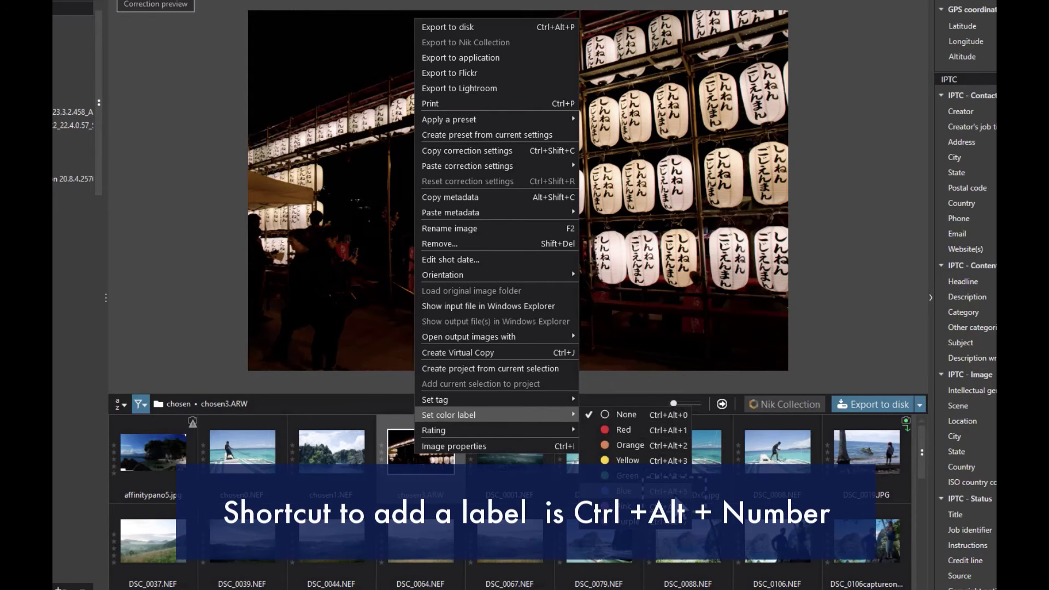
pyautogui.click(672, 489)
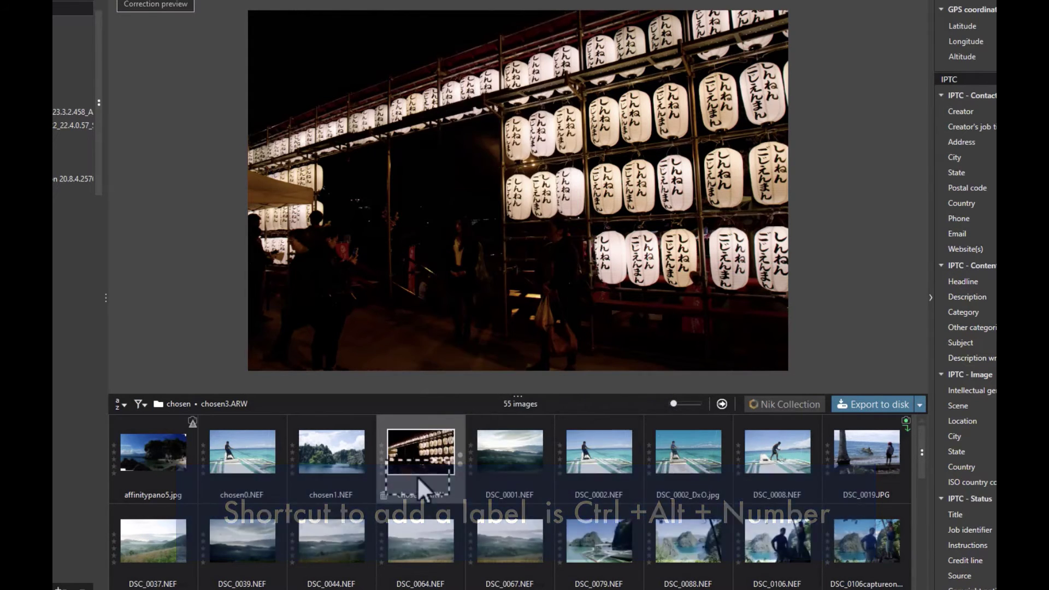
# Step: Tag DSC_0359.JPG and DSC_0682.JPG with the red colour label as well
pyautogui.moveTo(417, 477); pyautogui.dragTo(459, 456)
pyautogui.moveTo(450, 461)
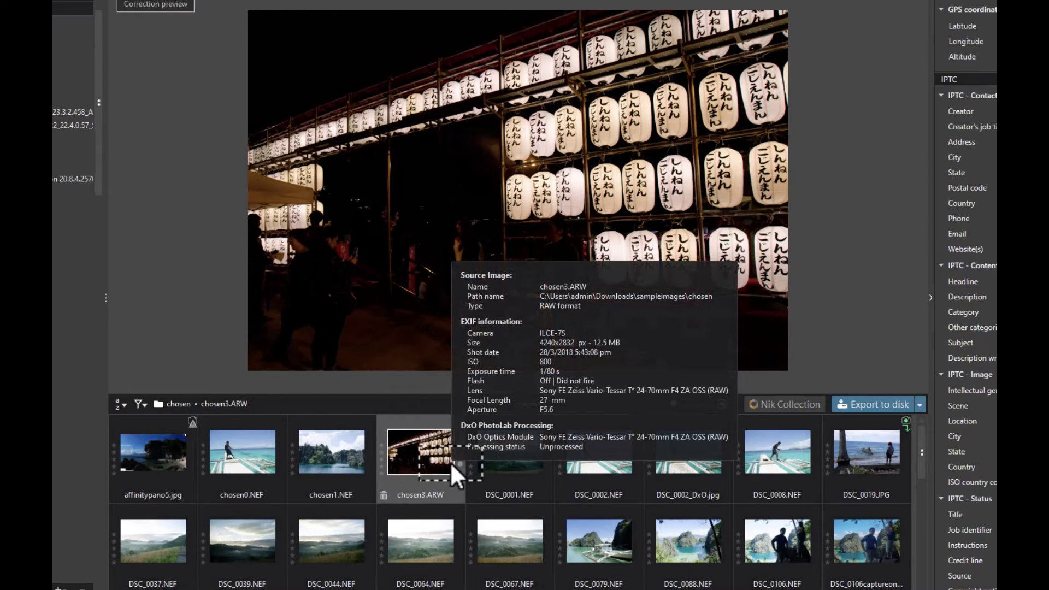
pyautogui.moveTo(450, 461); pyautogui.dragTo(499, 535)
pyautogui.scroll(-2, 419, 547)
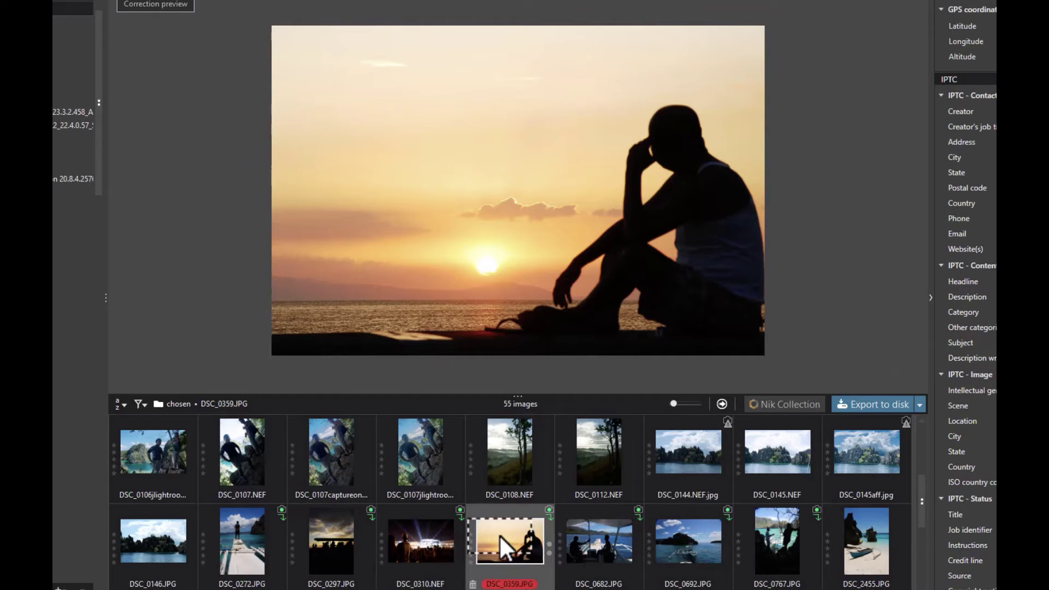
pyautogui.press('Right')
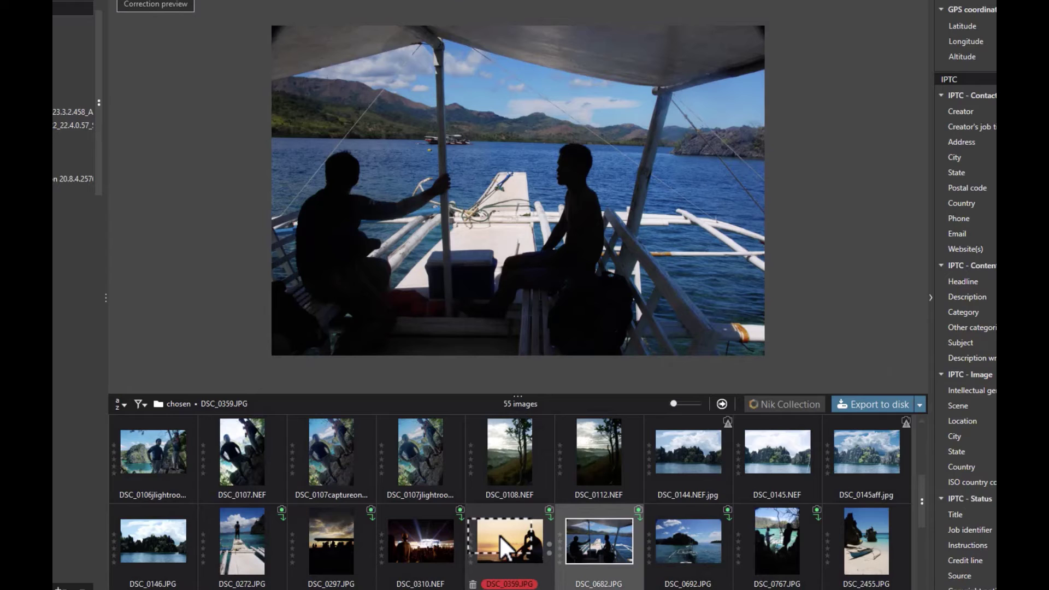
pyautogui.press('6')
pyautogui.press('6')
pyautogui.press('6')
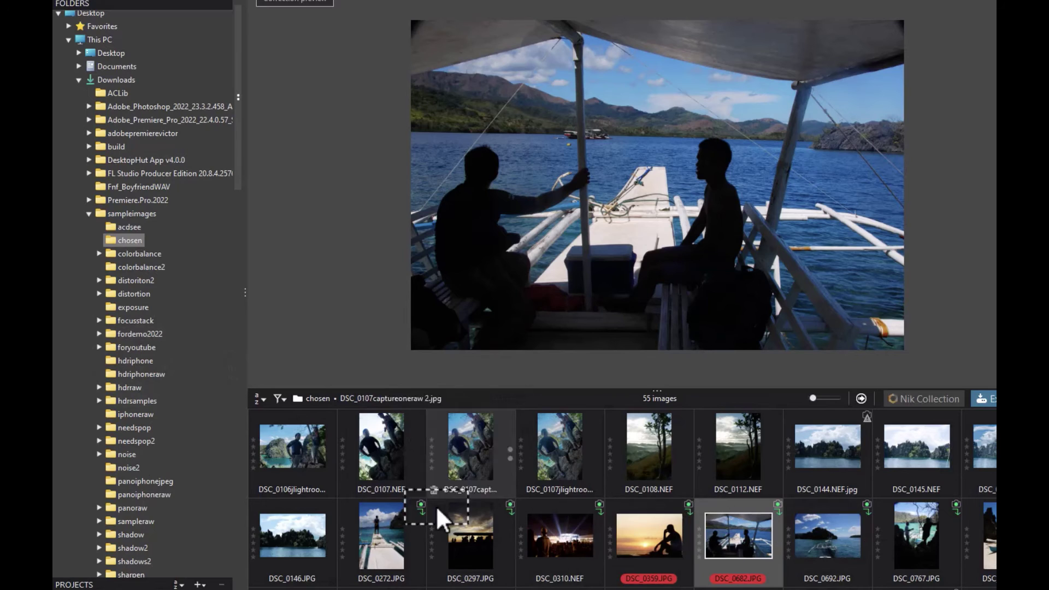
pyautogui.click(280, 399)
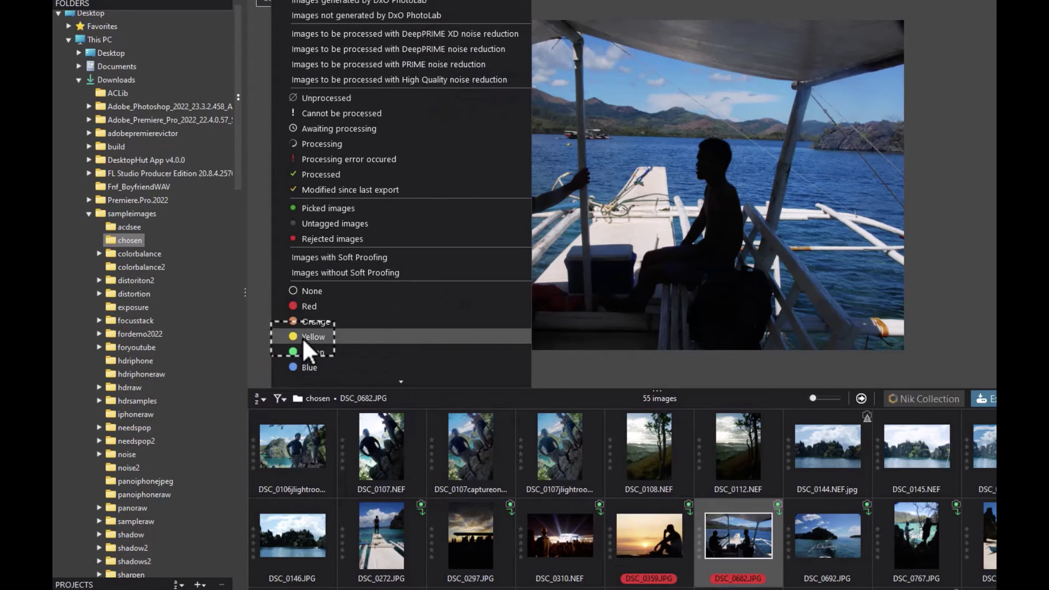
pyautogui.click(310, 306)
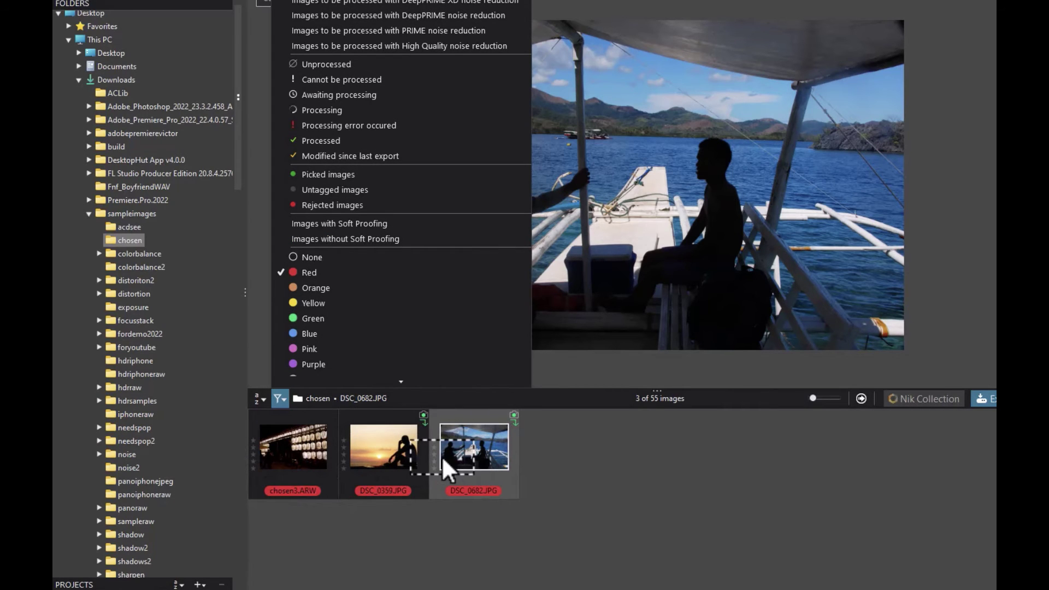
pyautogui.scroll(-1, 302, 287)
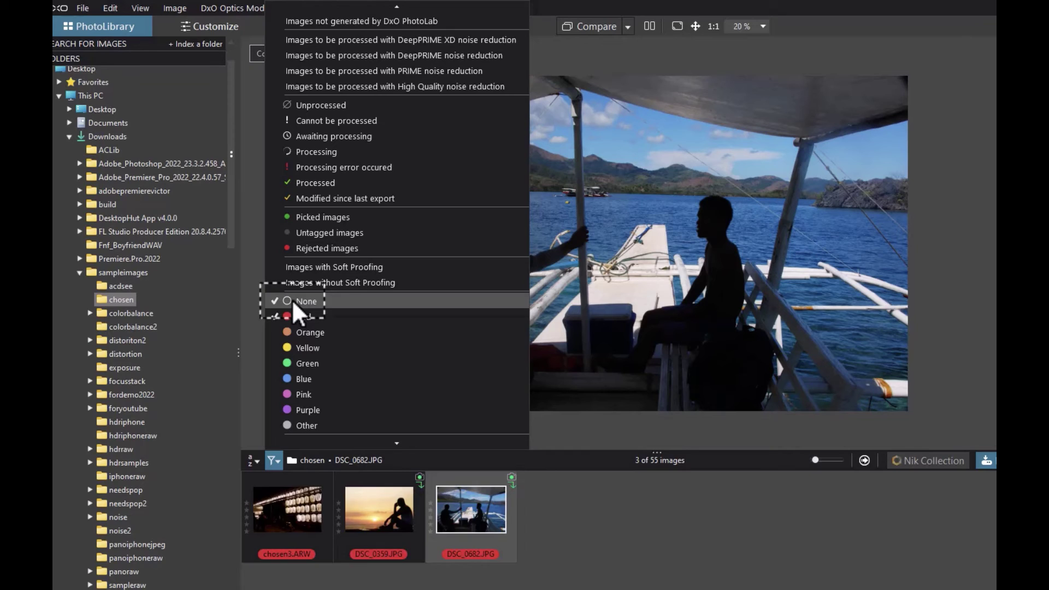
pyautogui.click(300, 242)
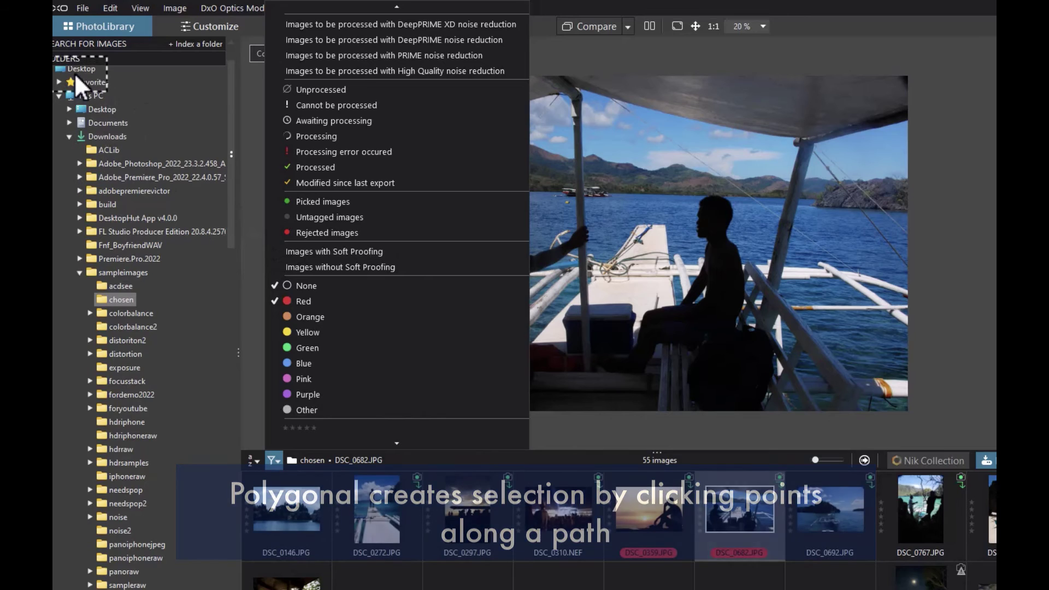
# Step: Search the library for the Red colour label to list chosen3.ARW, DSC_0359.JPG and DSC_0682.JPG
pyautogui.click(68, 44)
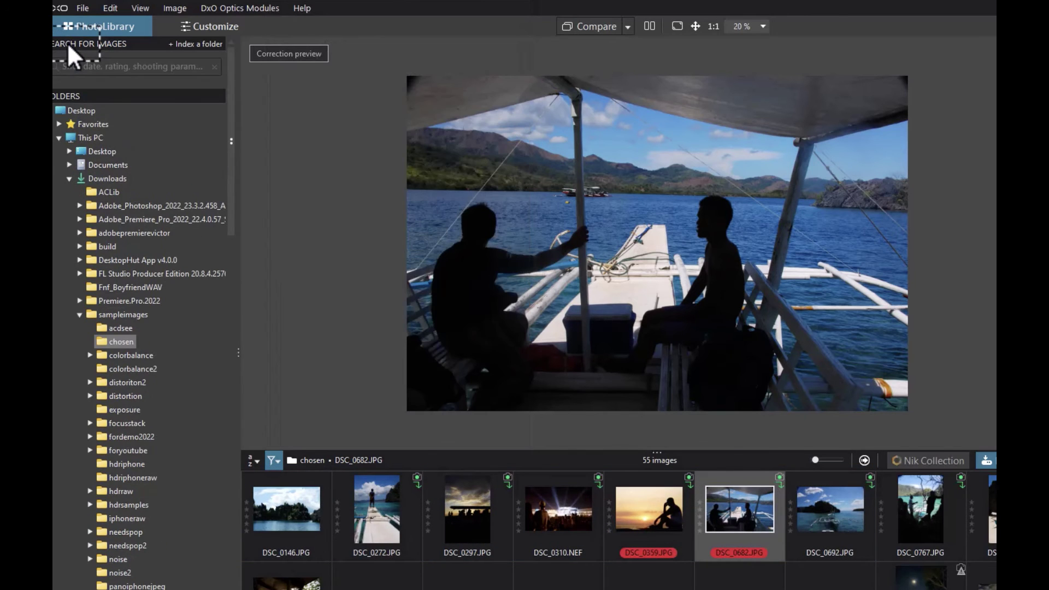
pyautogui.click(76, 67)
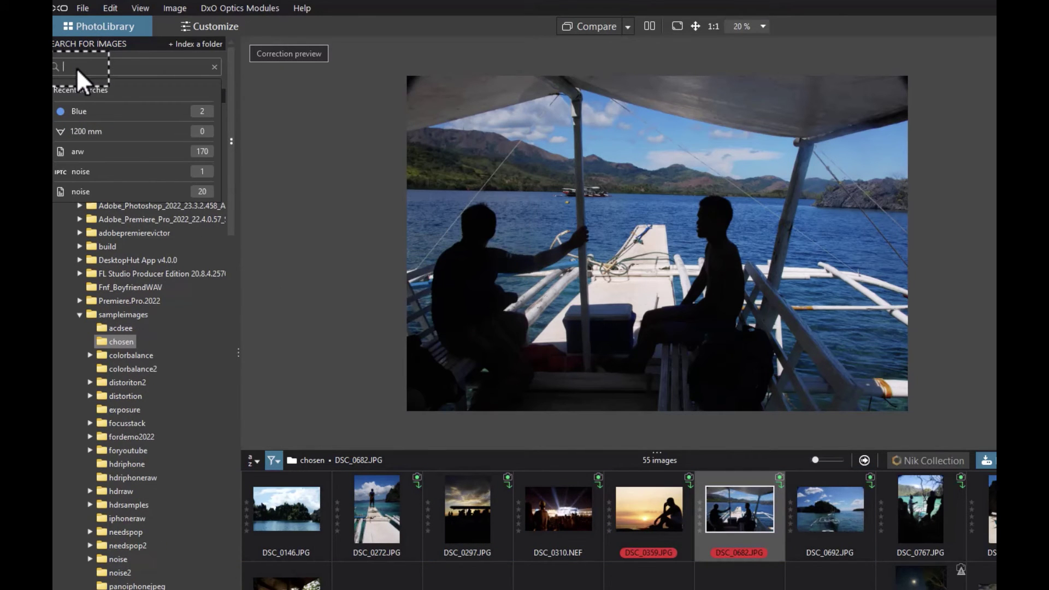
pyautogui.write('red')
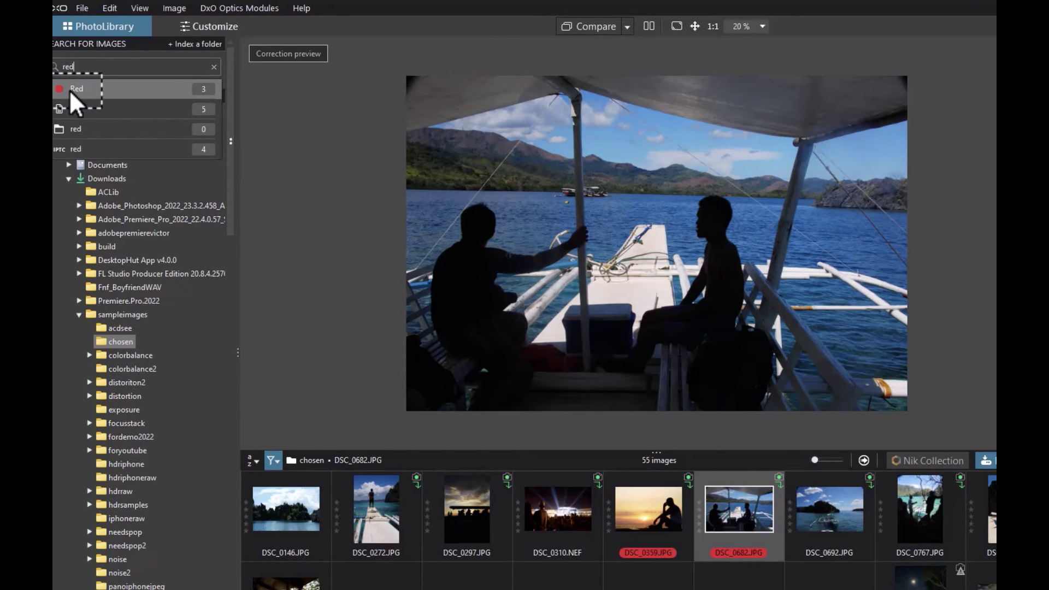
pyautogui.click(82, 88)
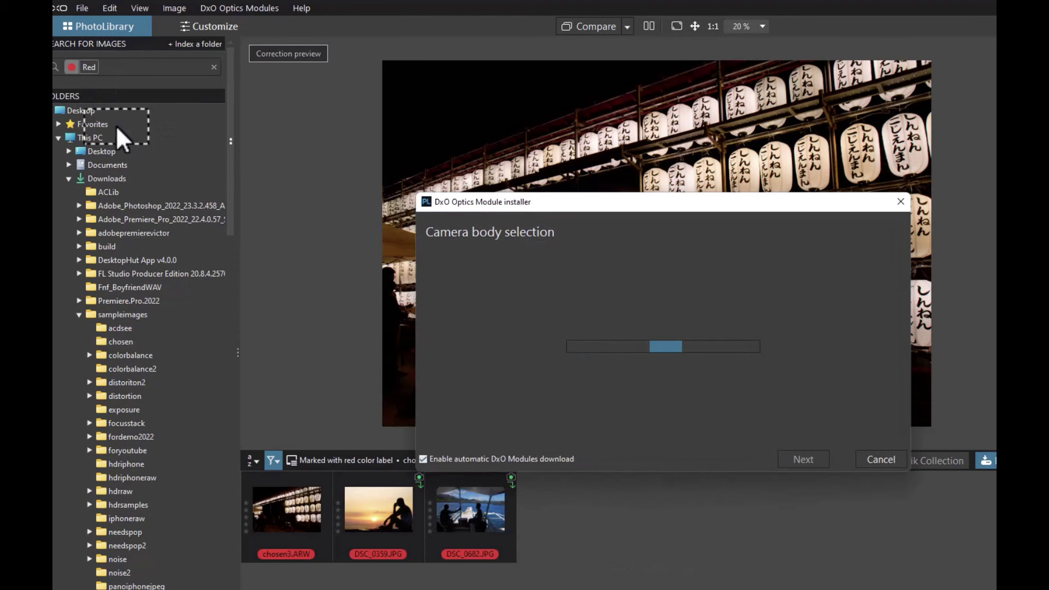
pyautogui.click(879, 461)
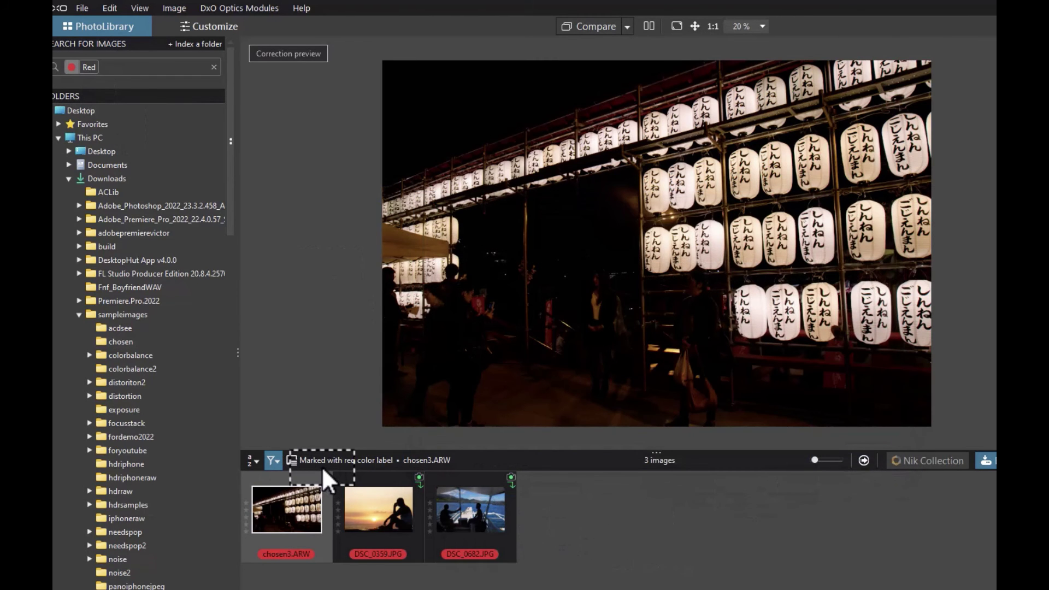